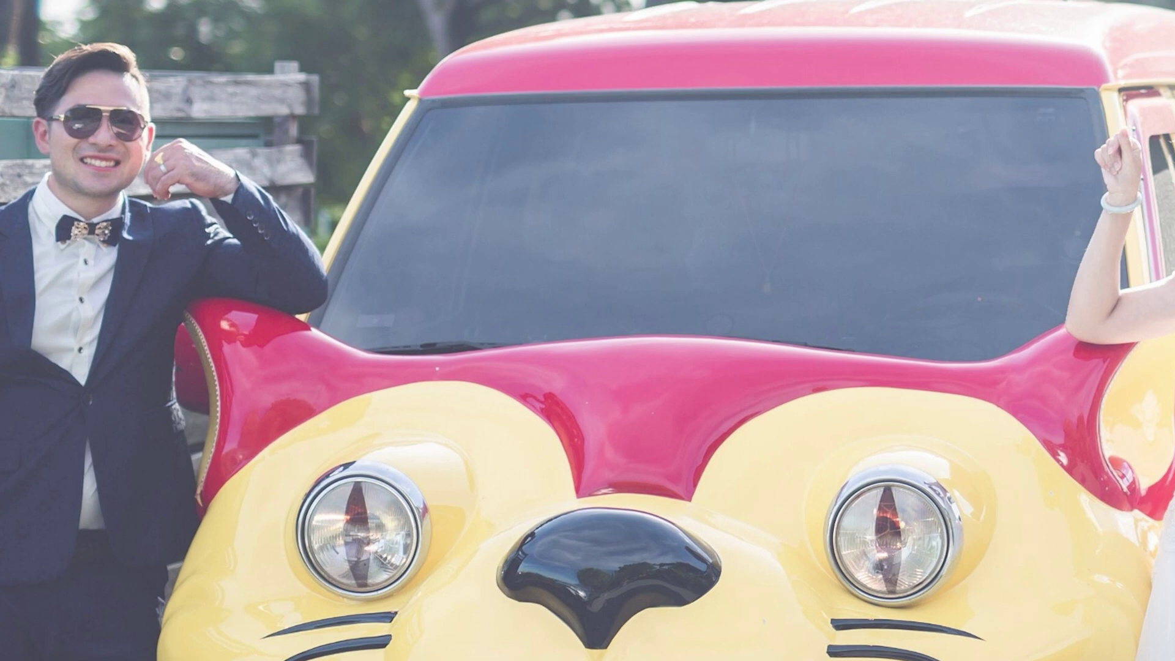
Step: Open the GeForce Experience overlay with Alt+Z to show the Record, Instant Replay and Broadcast controls
key(alt+z)
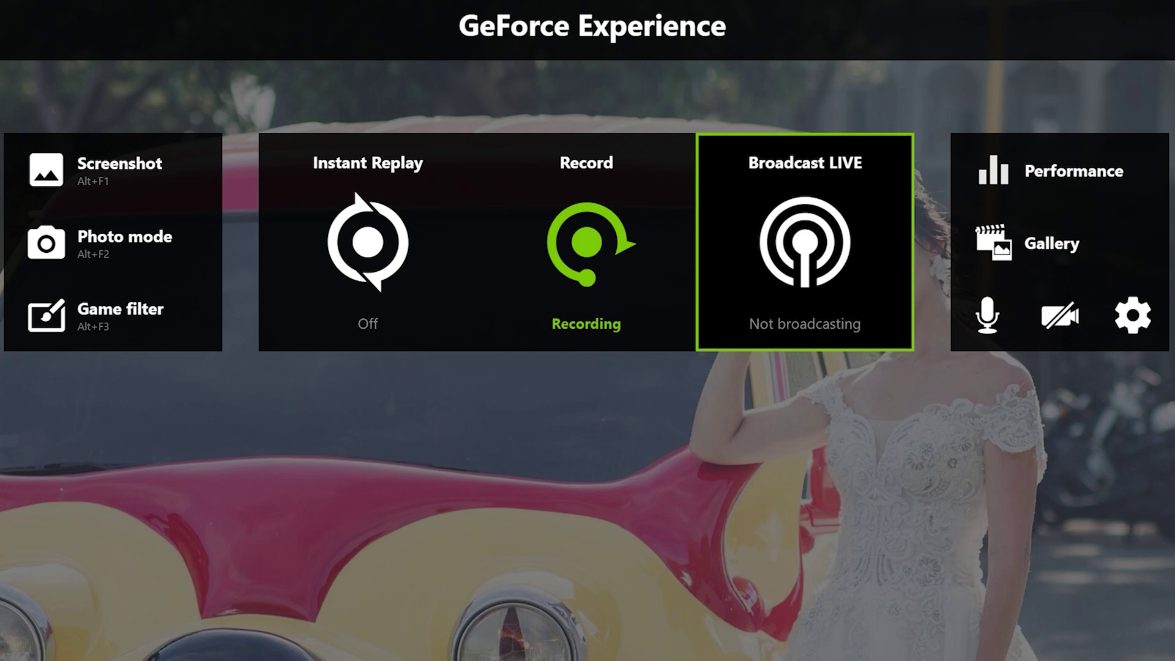
Step: Close the overlay and launch GeForce Experience from the NVIDIA tray icon's menu
key(alt+z)
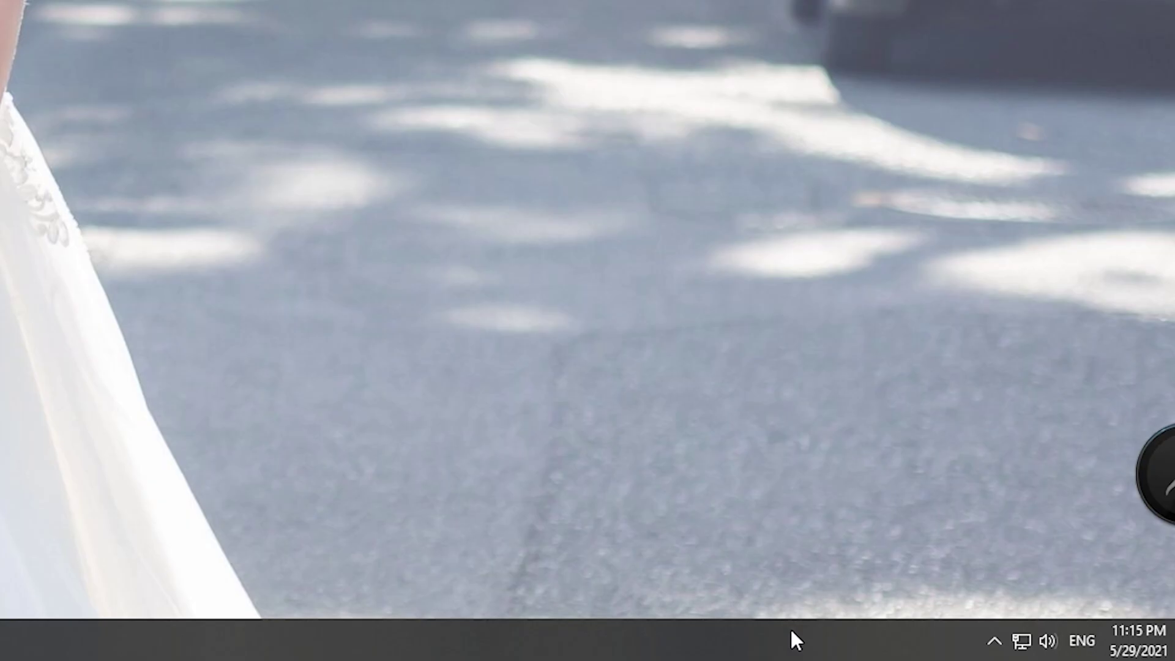
click(989, 653)
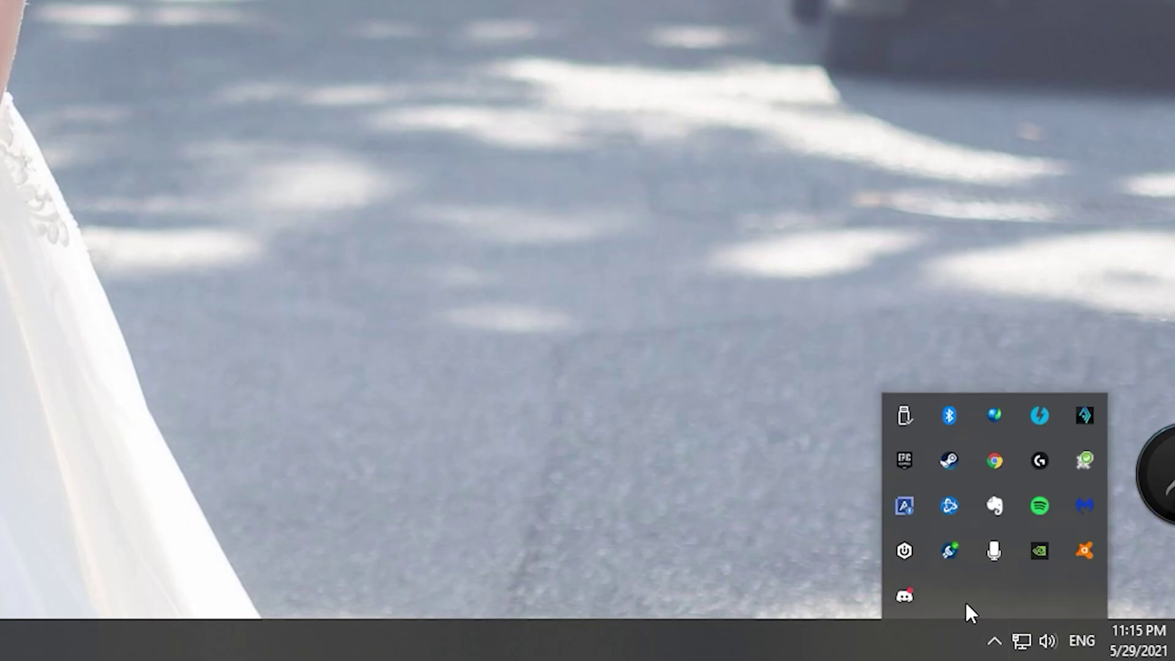
right_click(1036, 554)
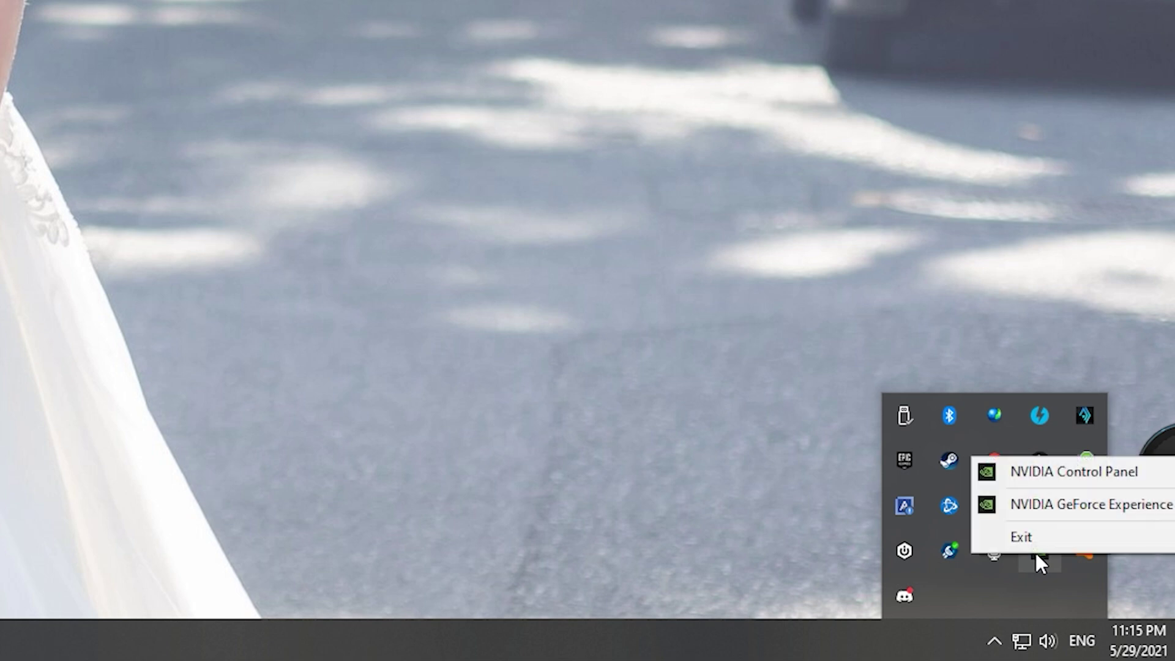
click(1057, 509)
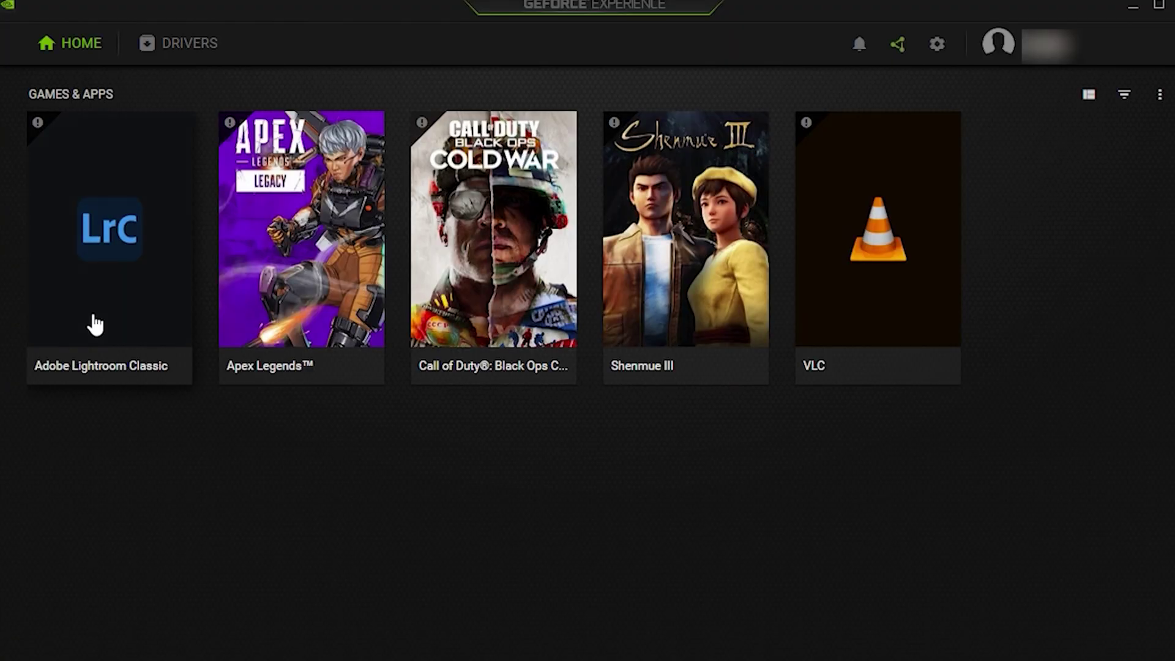
Step: On the General settings page, open the In-Game Overlay's SETTINGS panel
click(938, 44)
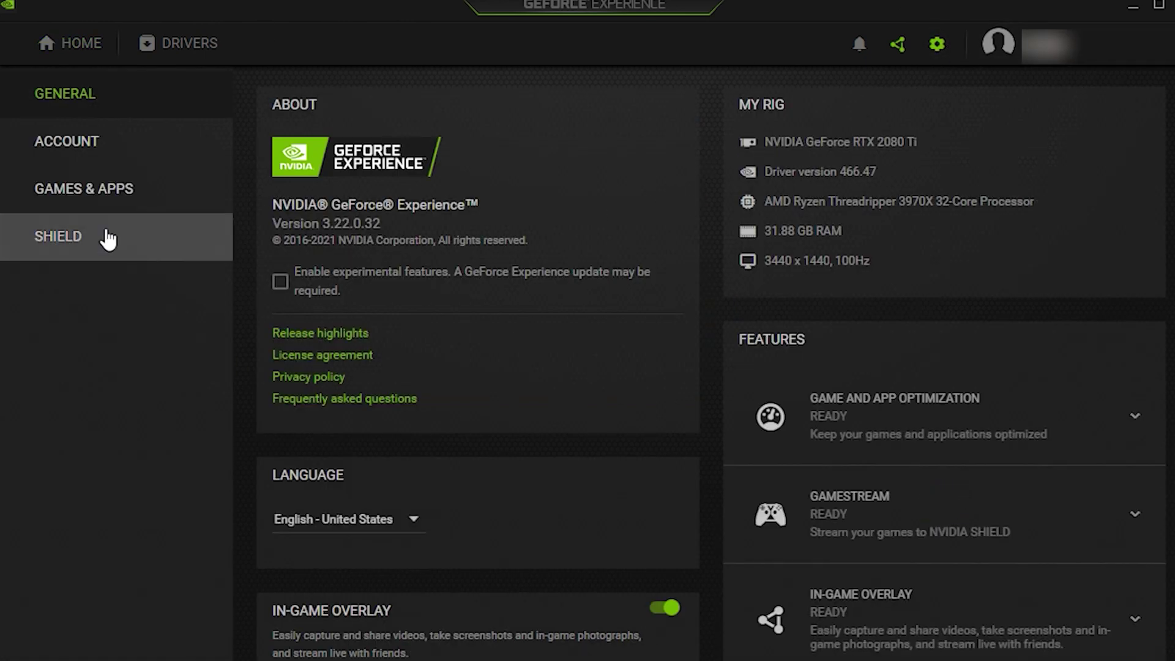
scroll(727, 254, down, 2)
scroll(580, 333, down, 2)
scroll(580, 333, up, 4)
scroll(274, 435, down, 4)
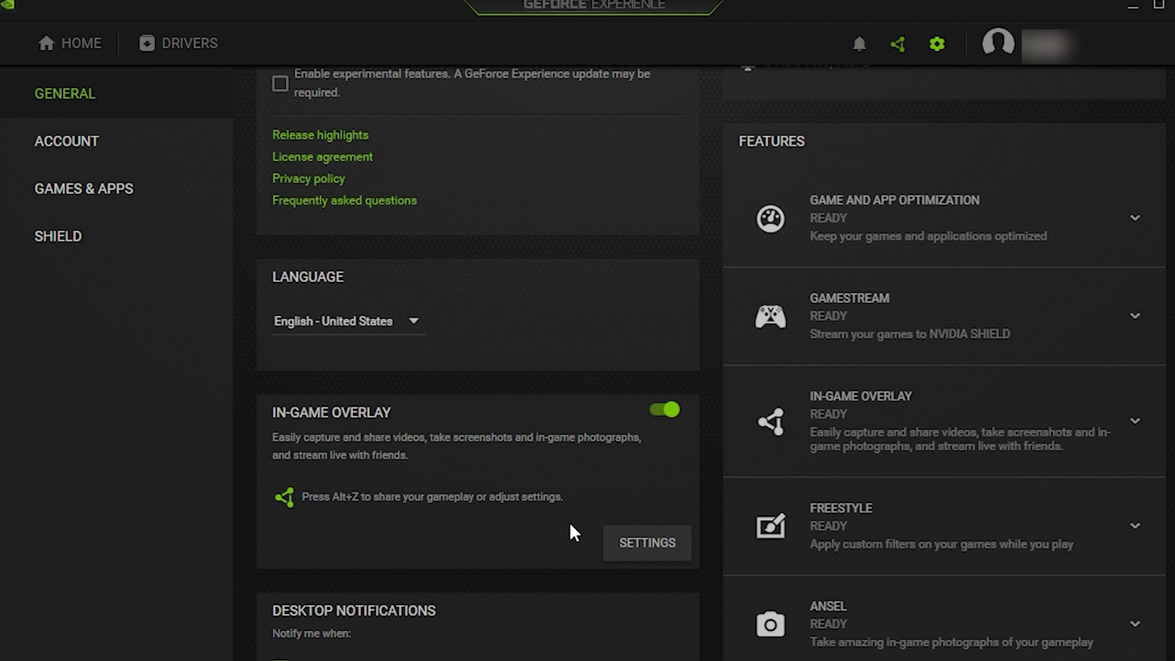
click(637, 548)
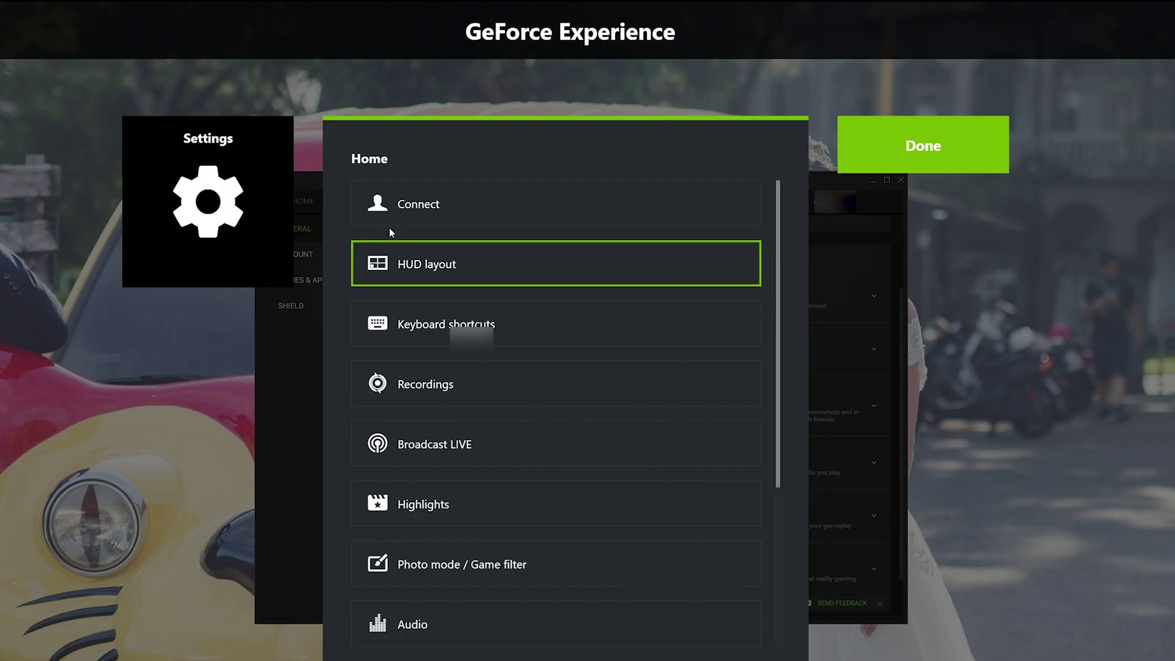
Step: Review the Connect account logins, cancelling the Twitch login so only NVIDIA stays connected
click(431, 209)
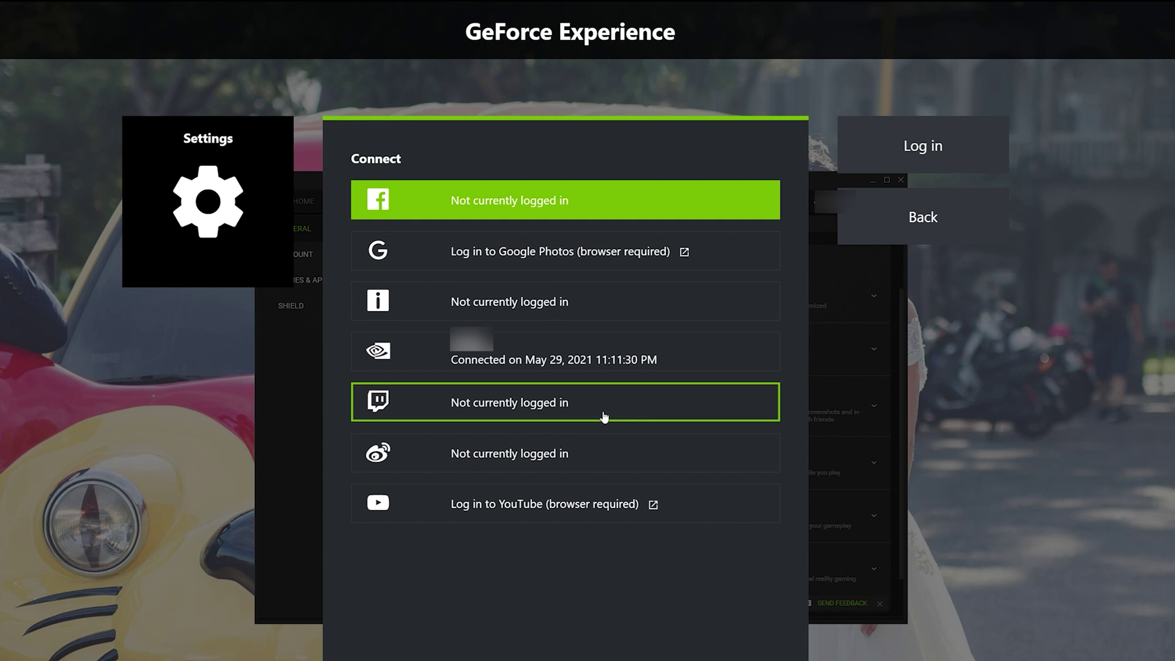
click(529, 407)
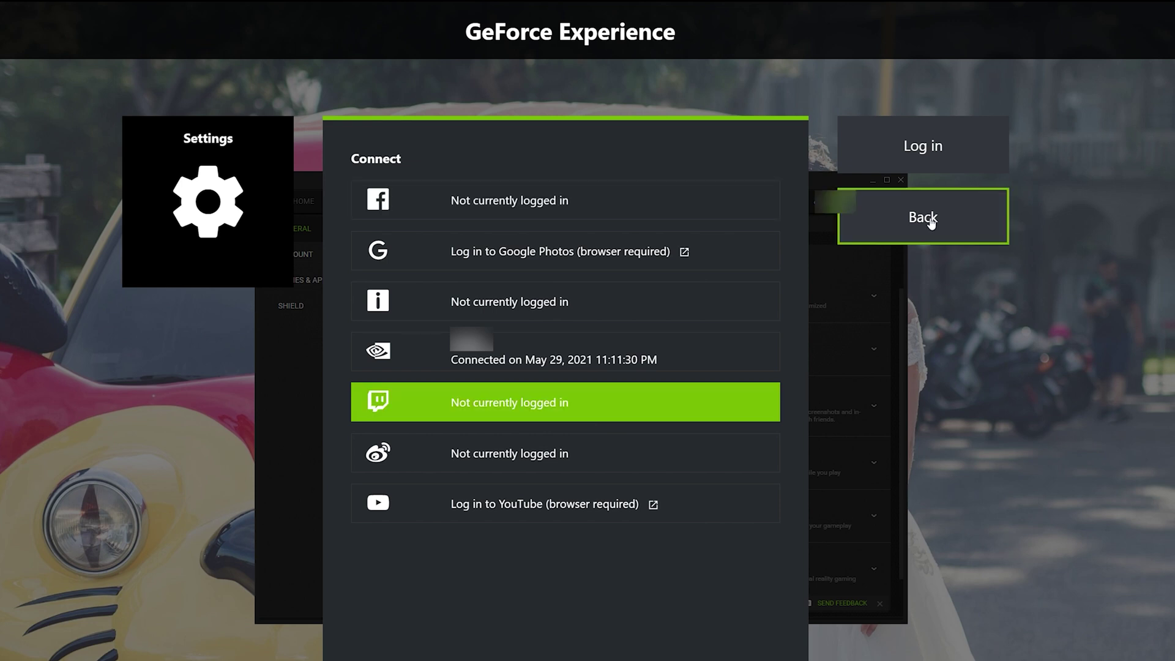
click(894, 153)
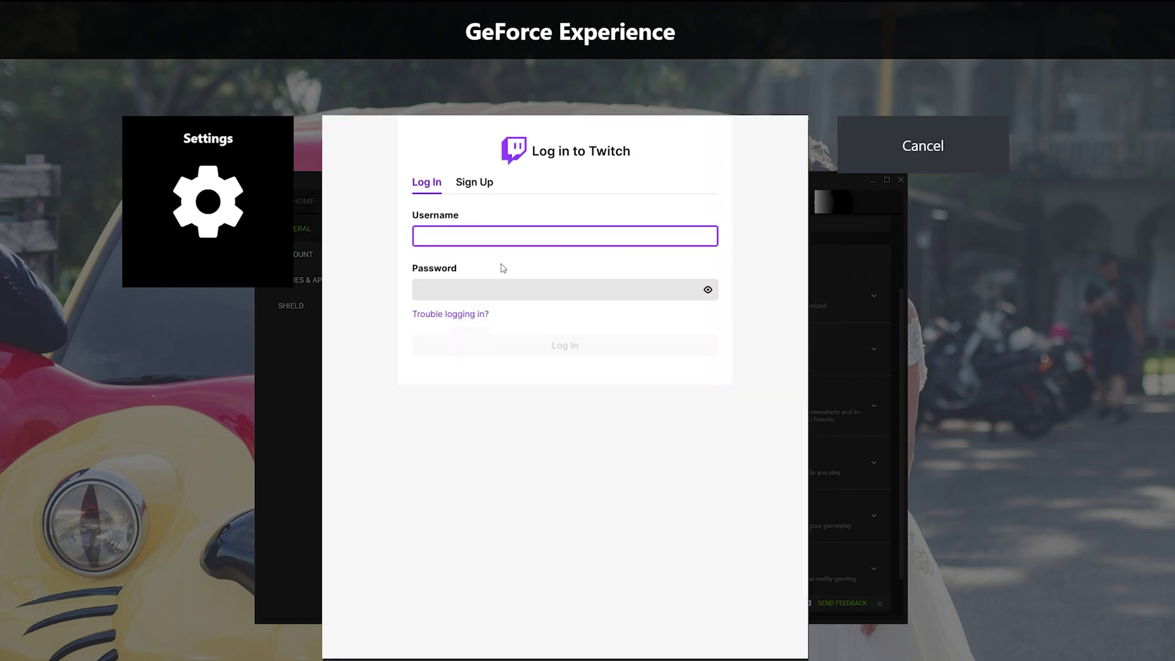
click(950, 157)
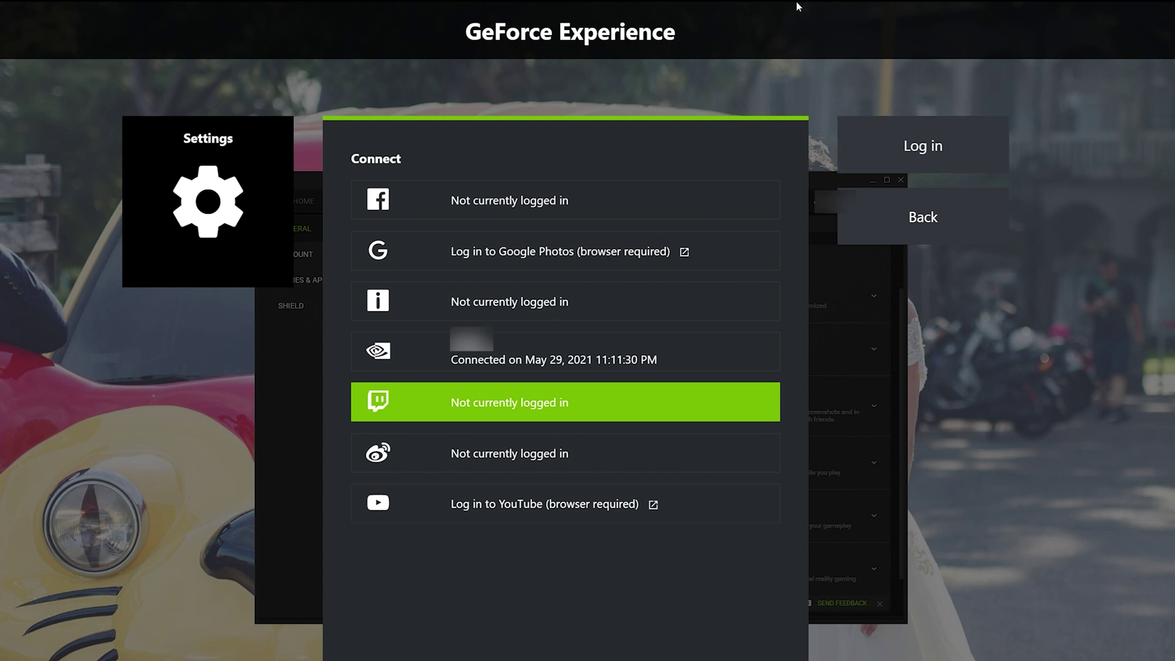
click(922, 215)
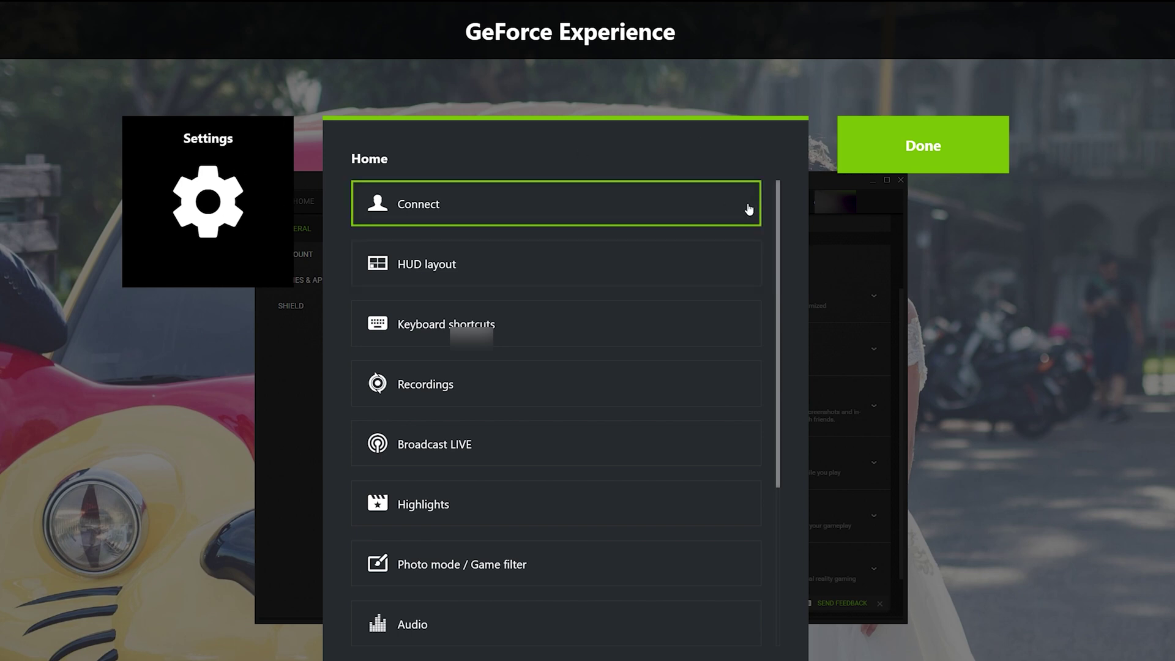
click(462, 269)
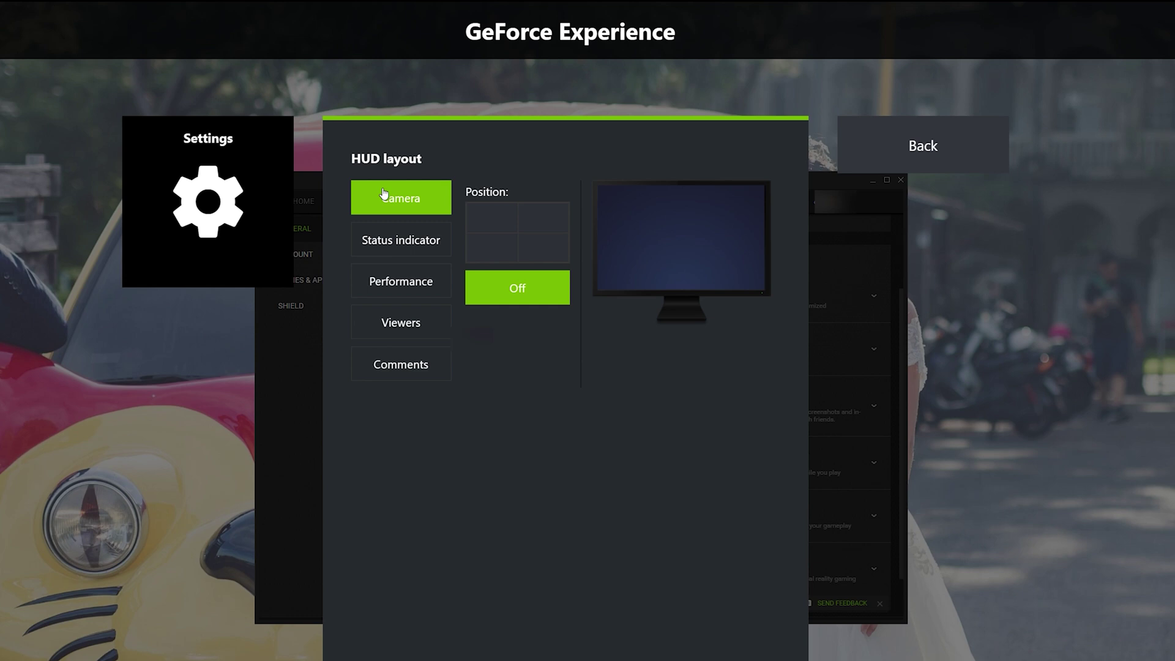
Step: Try the camera feed in top-left and bottom-right at small size, then turn it Off
click(488, 223)
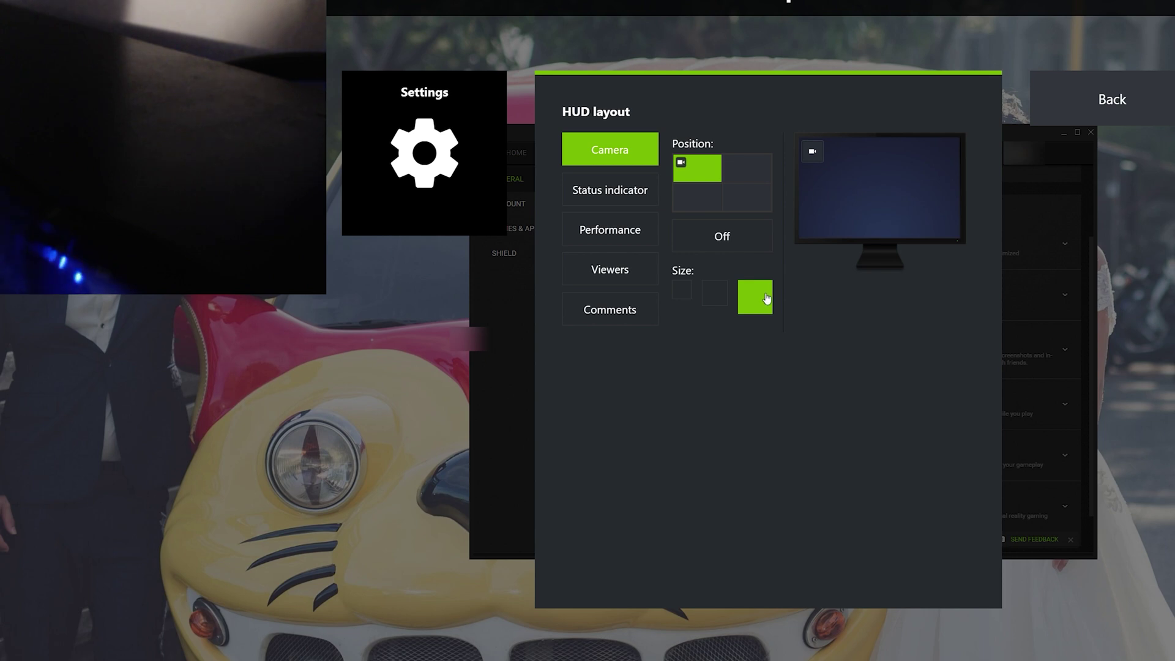
click(683, 292)
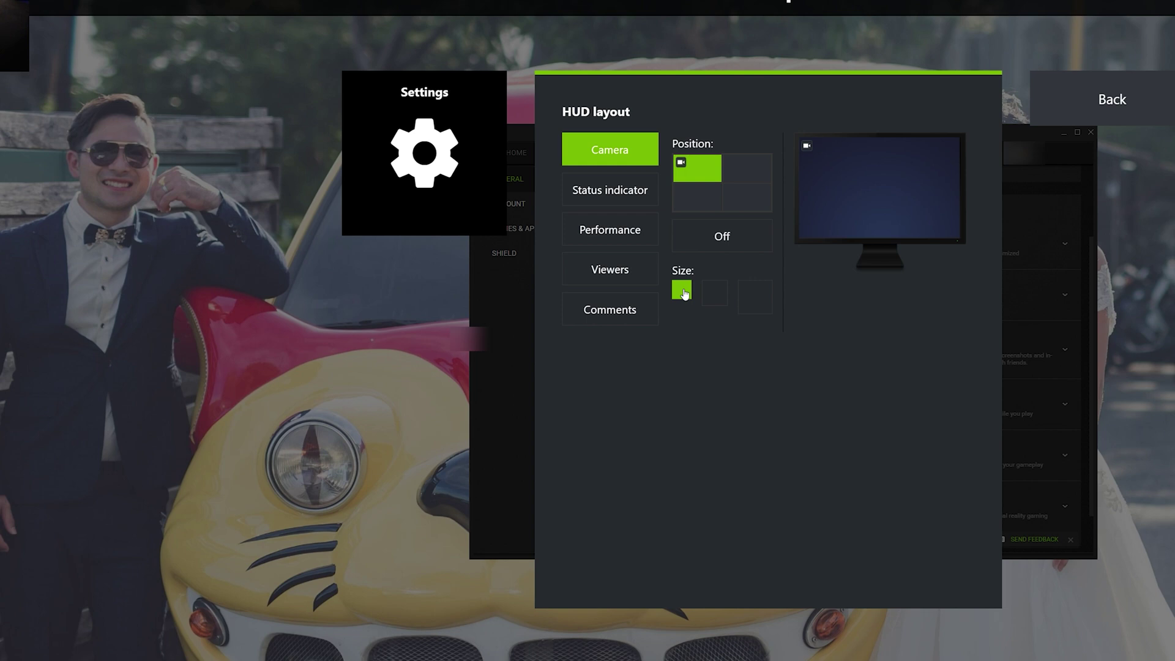
click(749, 206)
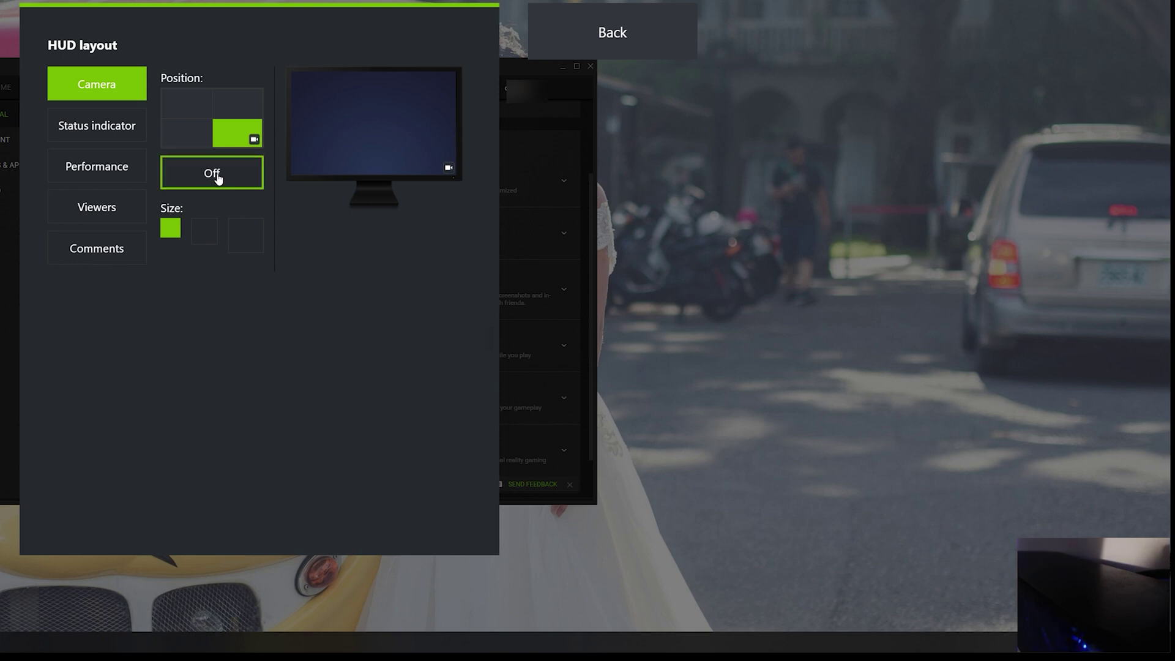
click(218, 177)
Step: Place the status indicator bottom-right briefly, then switch it back Off
click(127, 125)
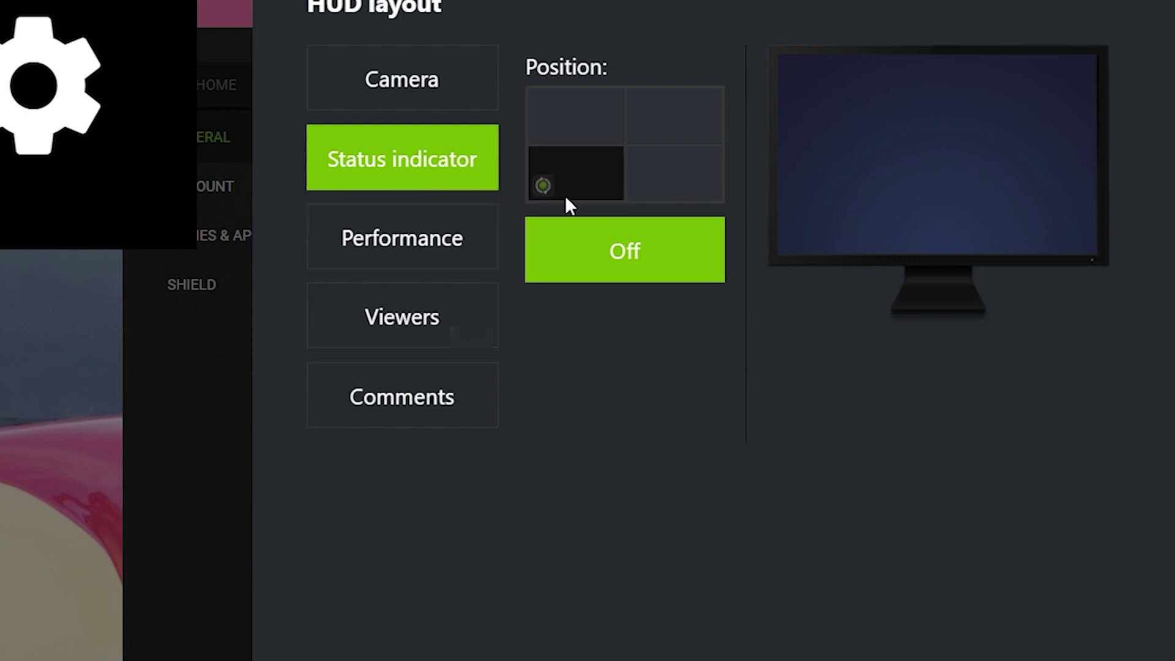
click(678, 180)
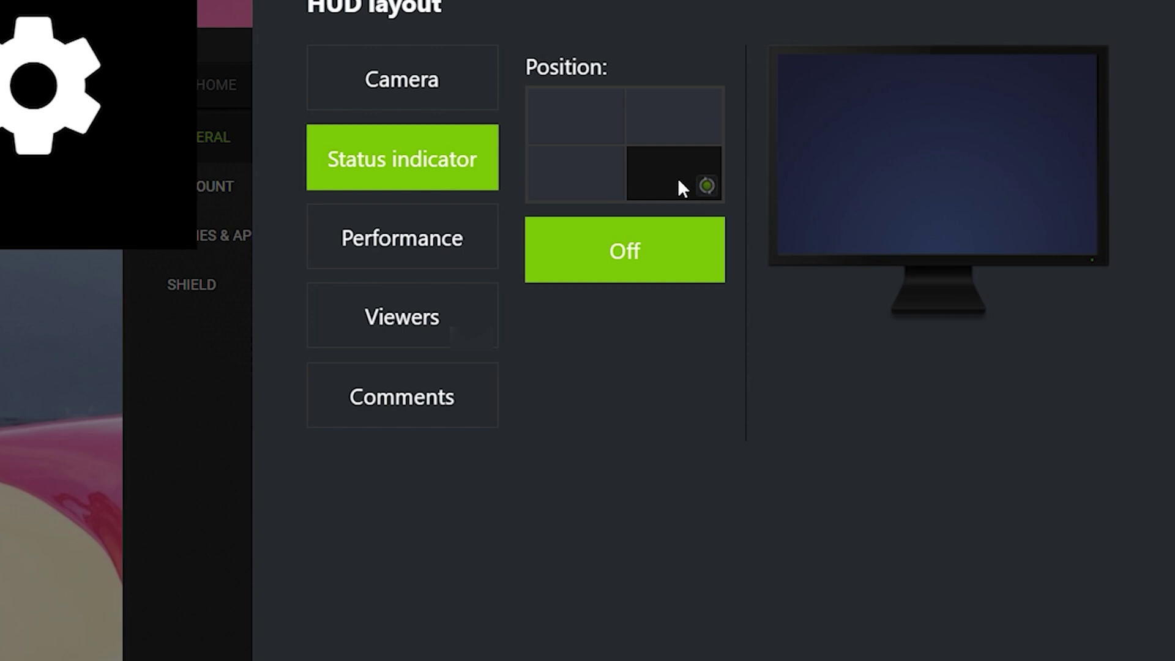
click(677, 178)
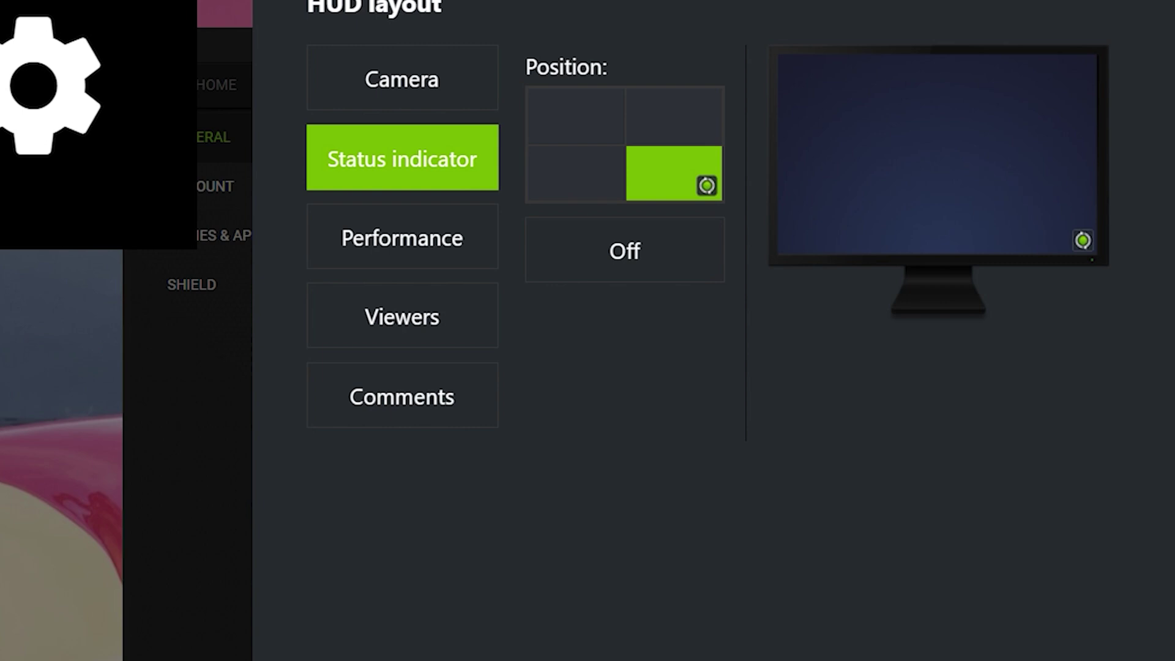
click(612, 251)
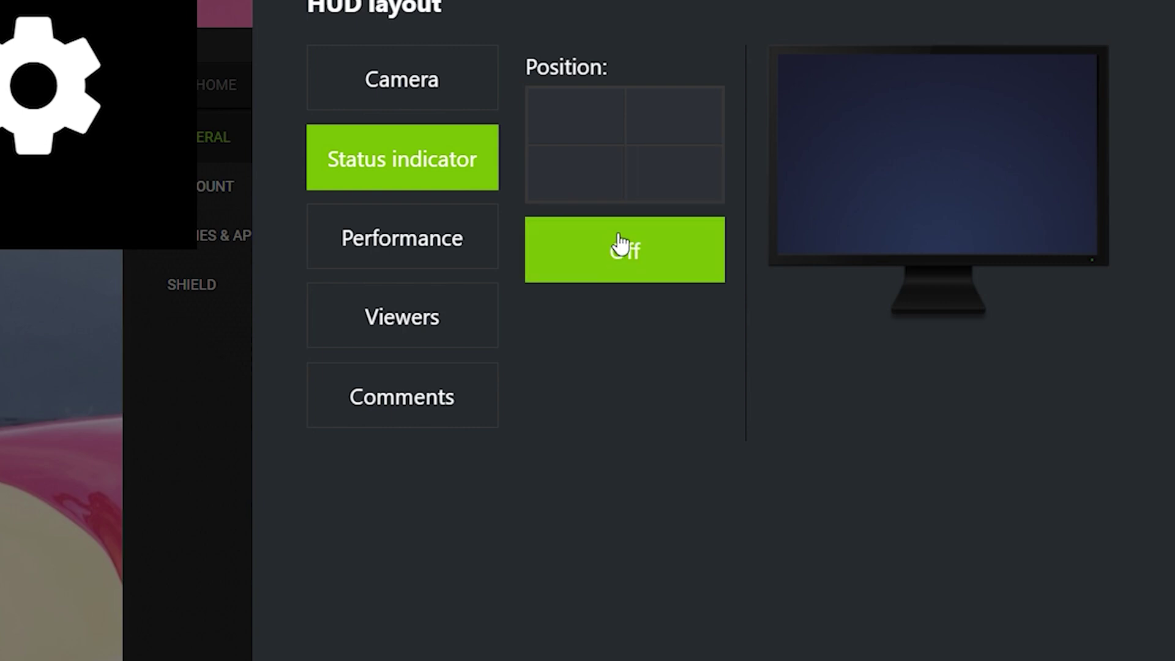
click(413, 245)
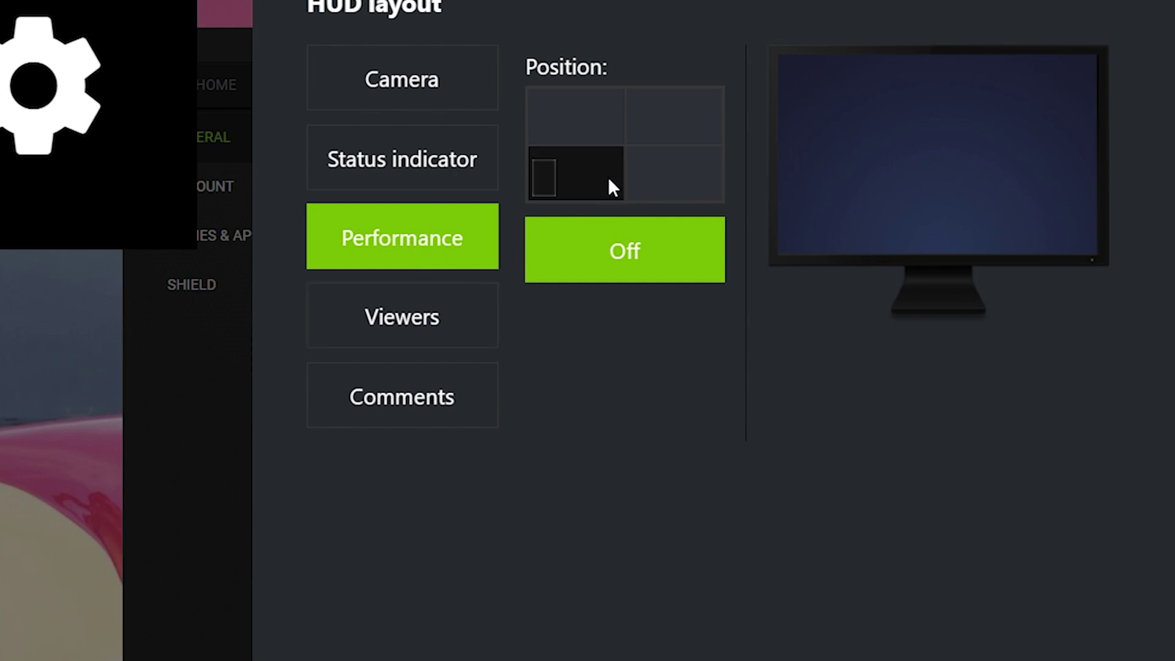
Step: Place the performance readout top-left and show the Latency stats
click(585, 132)
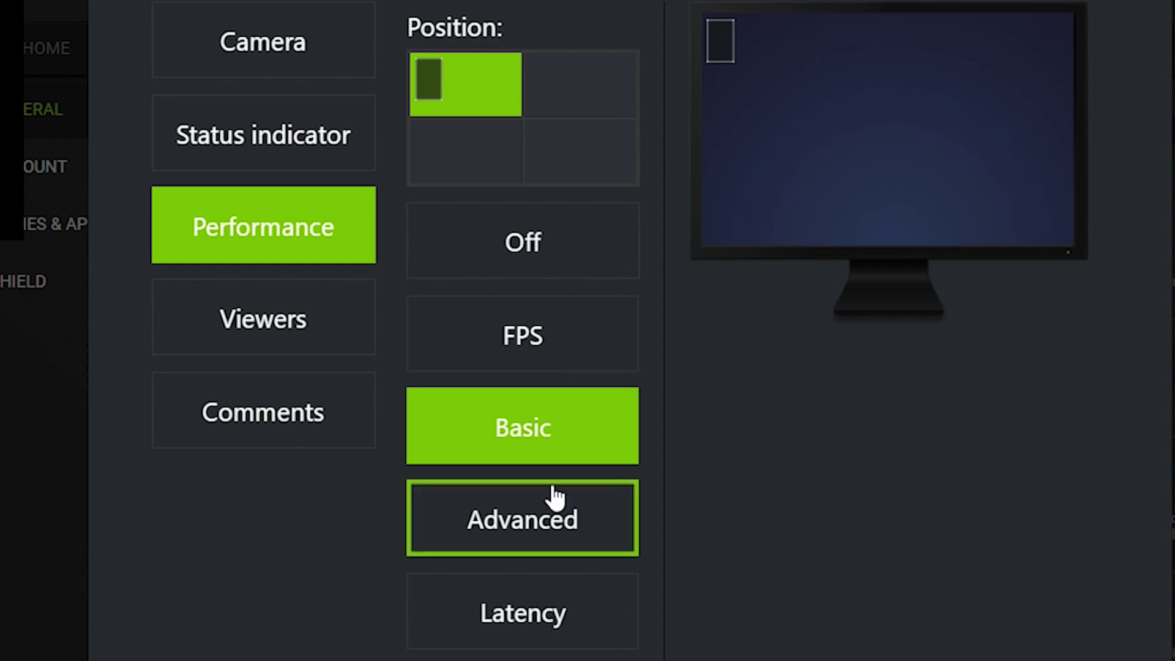
click(549, 520)
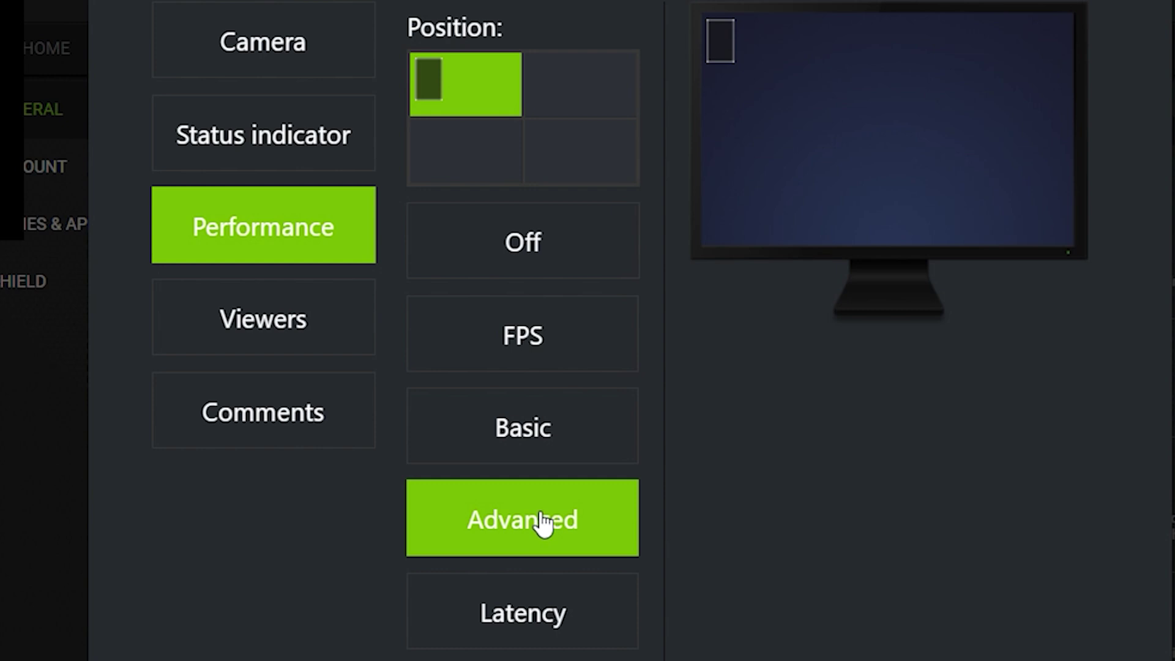
click(536, 639)
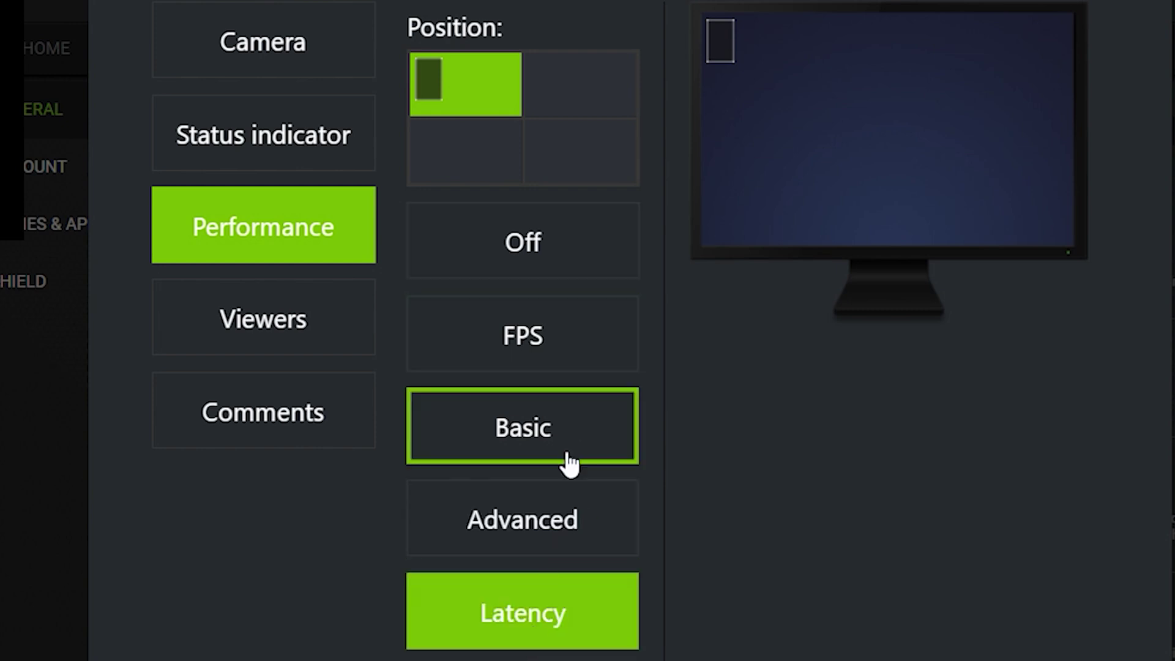
Step: Try the viewer count in each corner, then leave viewer count and comments Off
click(291, 346)
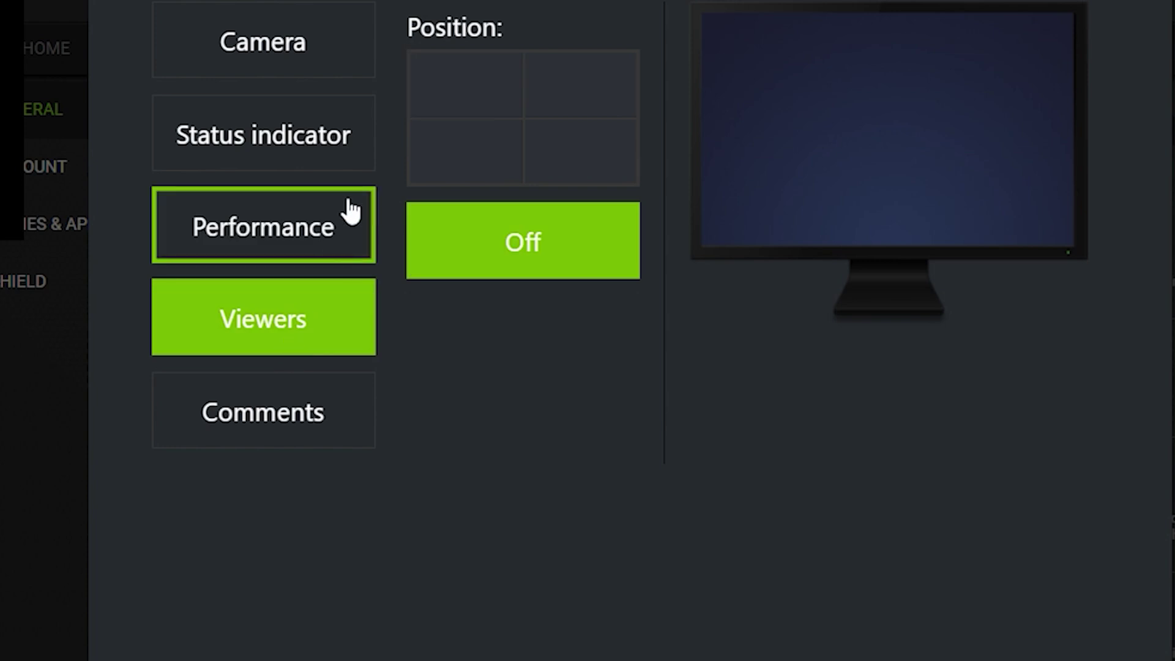
click(481, 171)
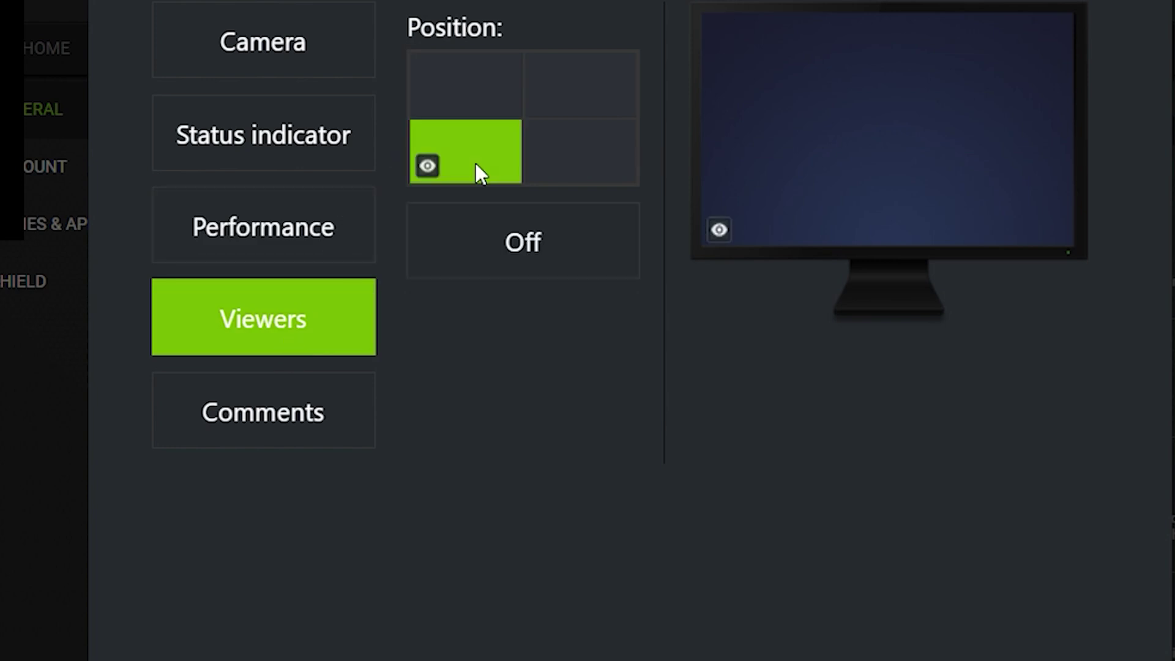
click(500, 94)
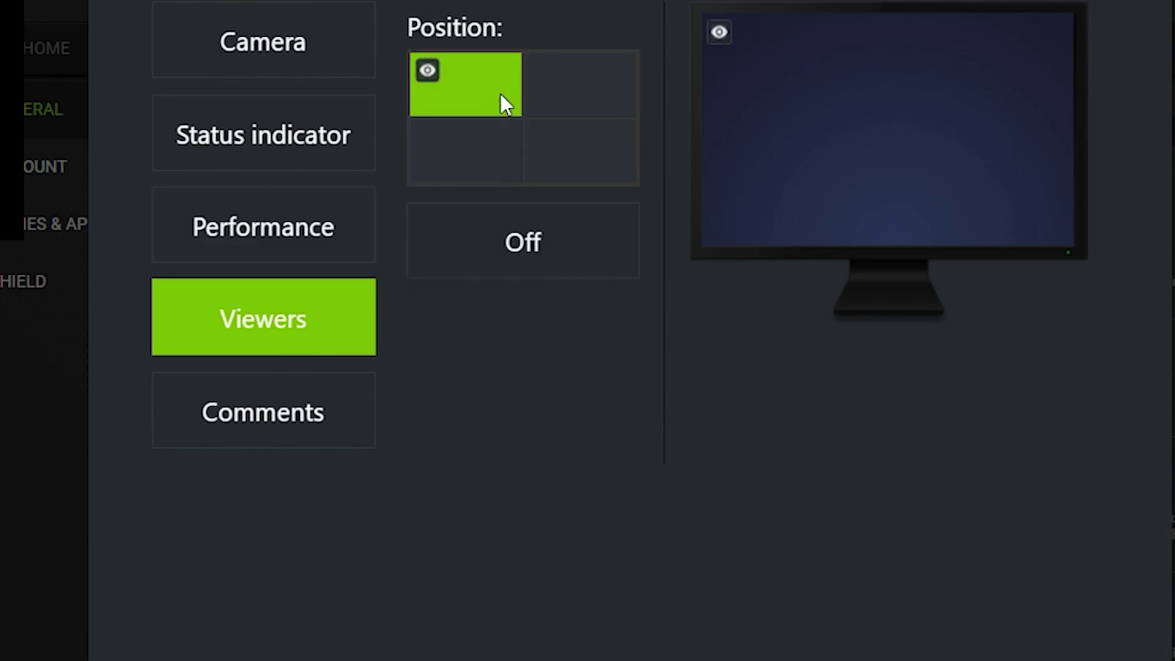
click(592, 98)
click(580, 149)
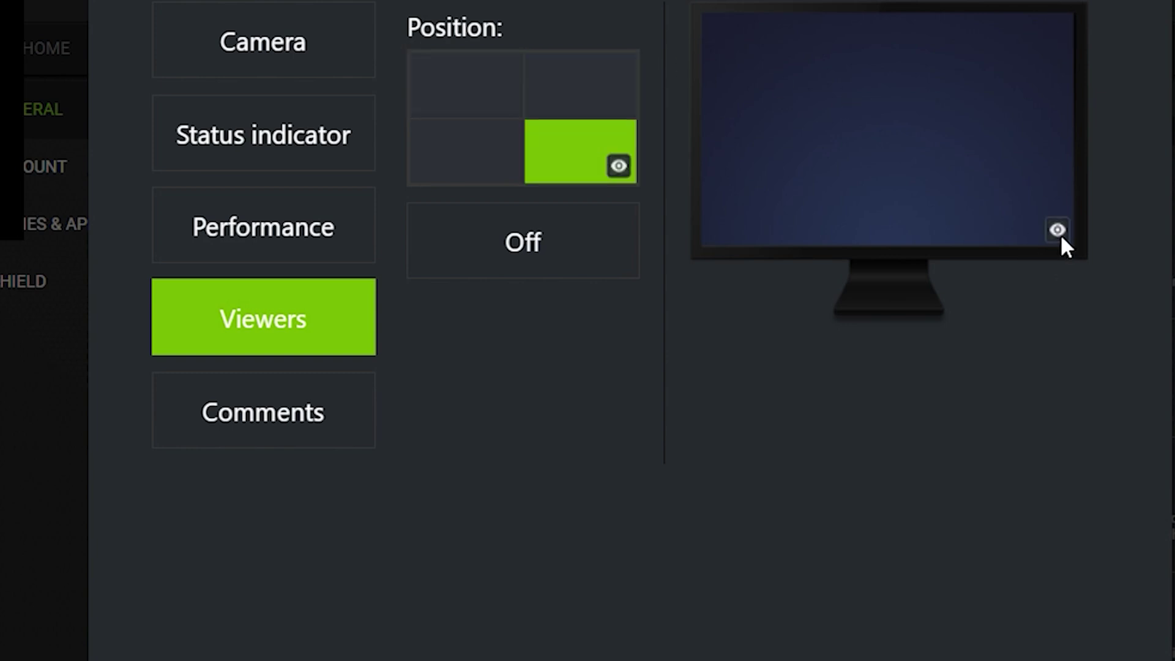
click(612, 263)
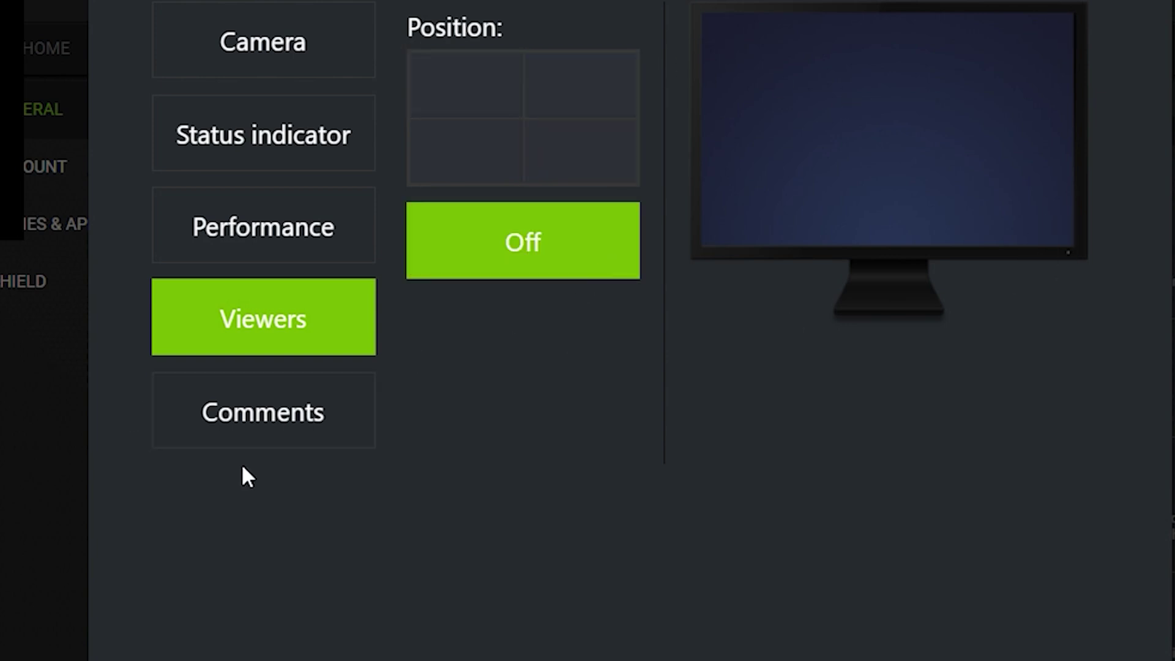
click(313, 447)
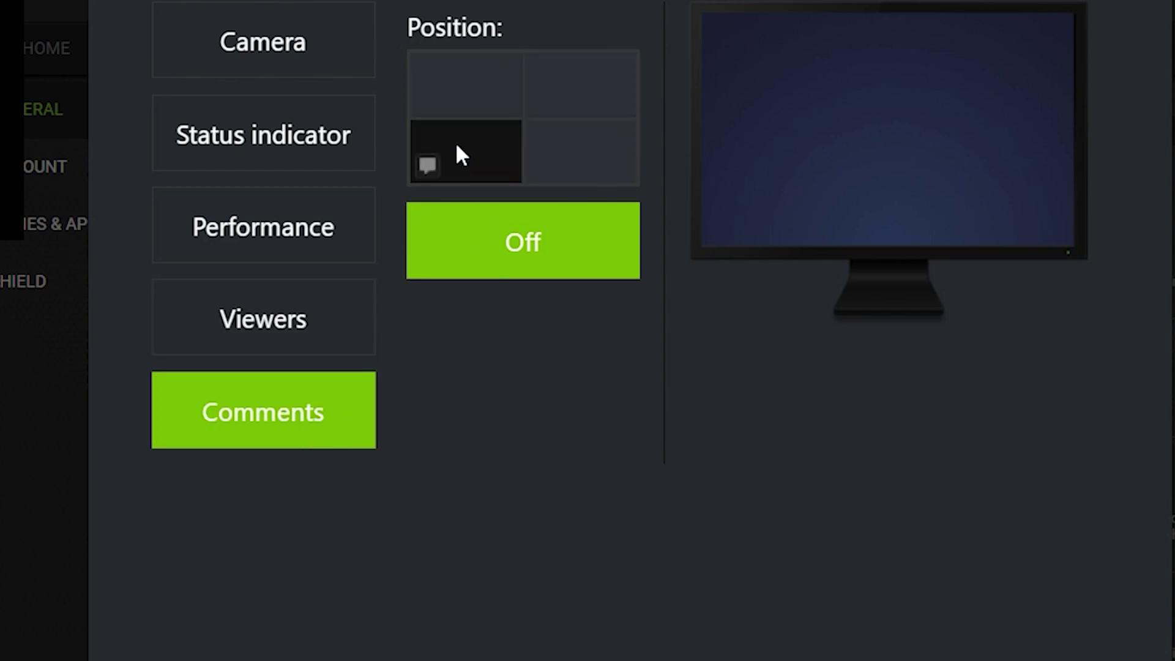
key(Escape)
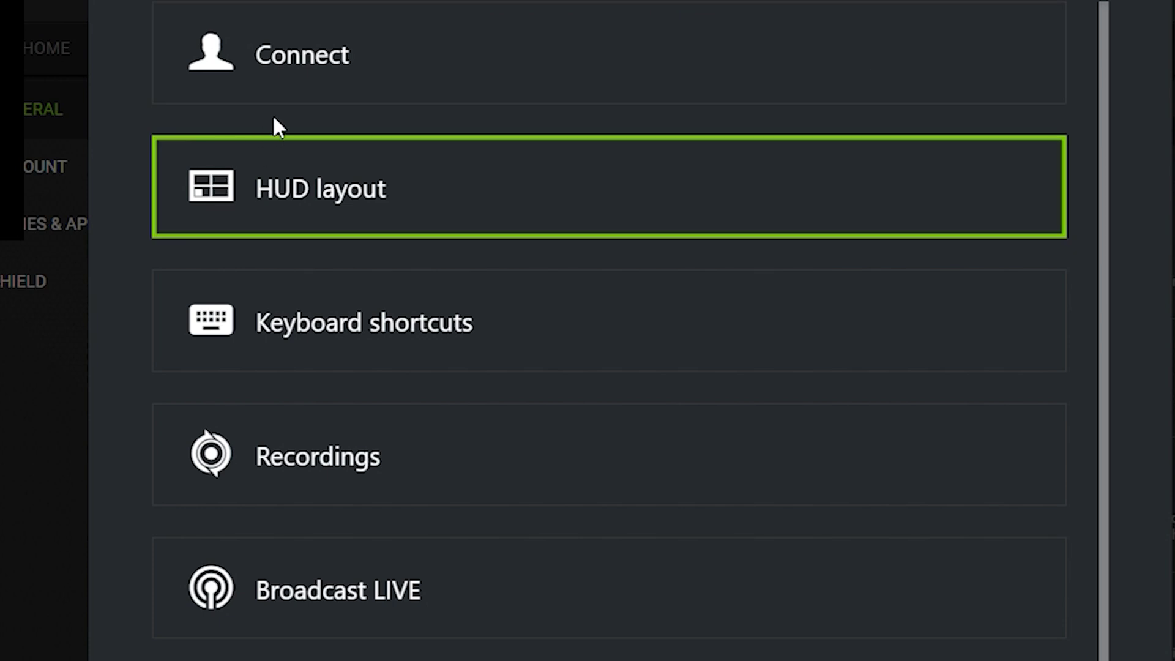
Step: Review shortcut bindings like Alt+F1 screenshot, Alt+F3 filters and Alt+Shift+F10 Instant Replay
scroll(294, 92, down, 1)
scroll(324, 37, up, 1)
scroll(386, 211, down, 1)
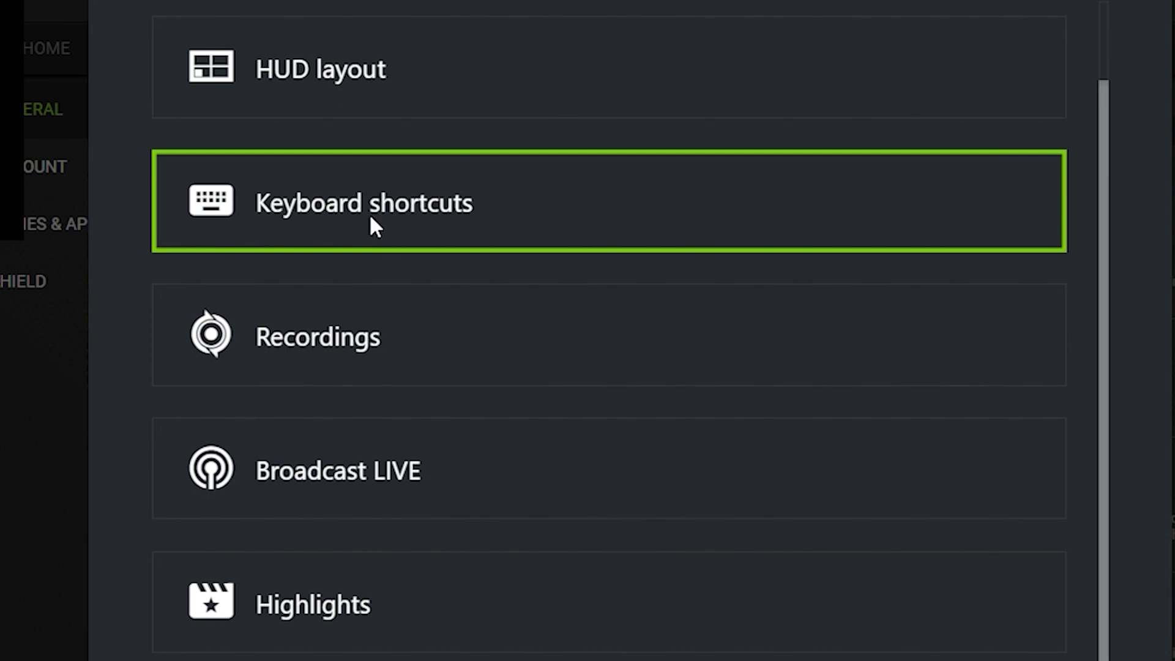
click(380, 230)
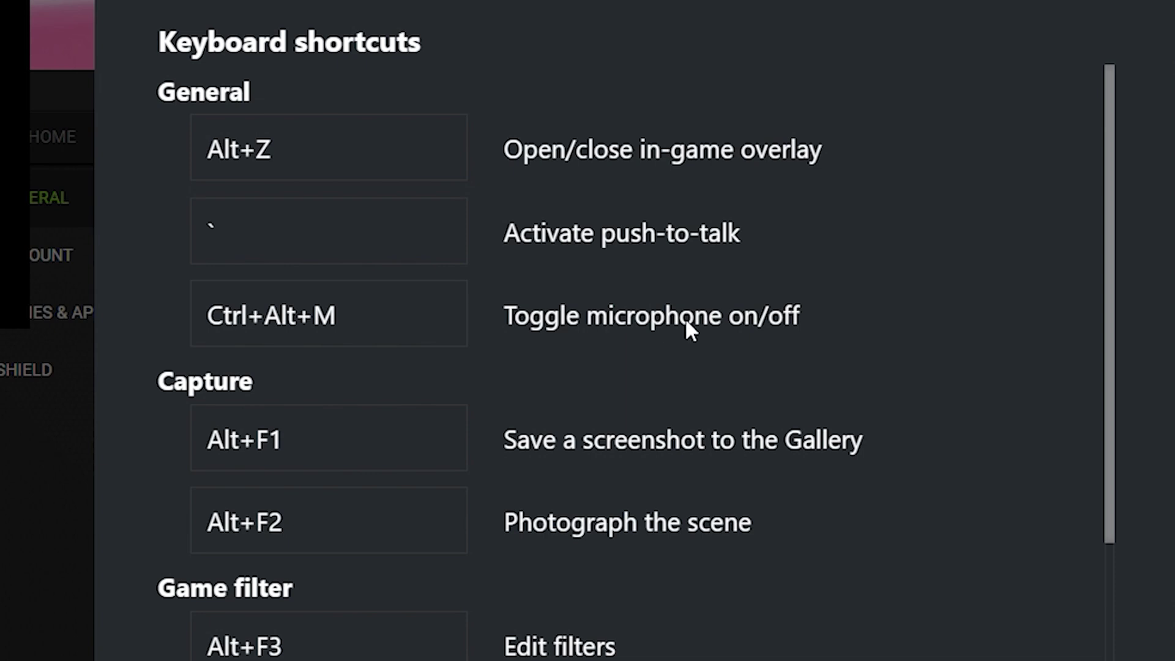
scroll(685, 317, down, 2)
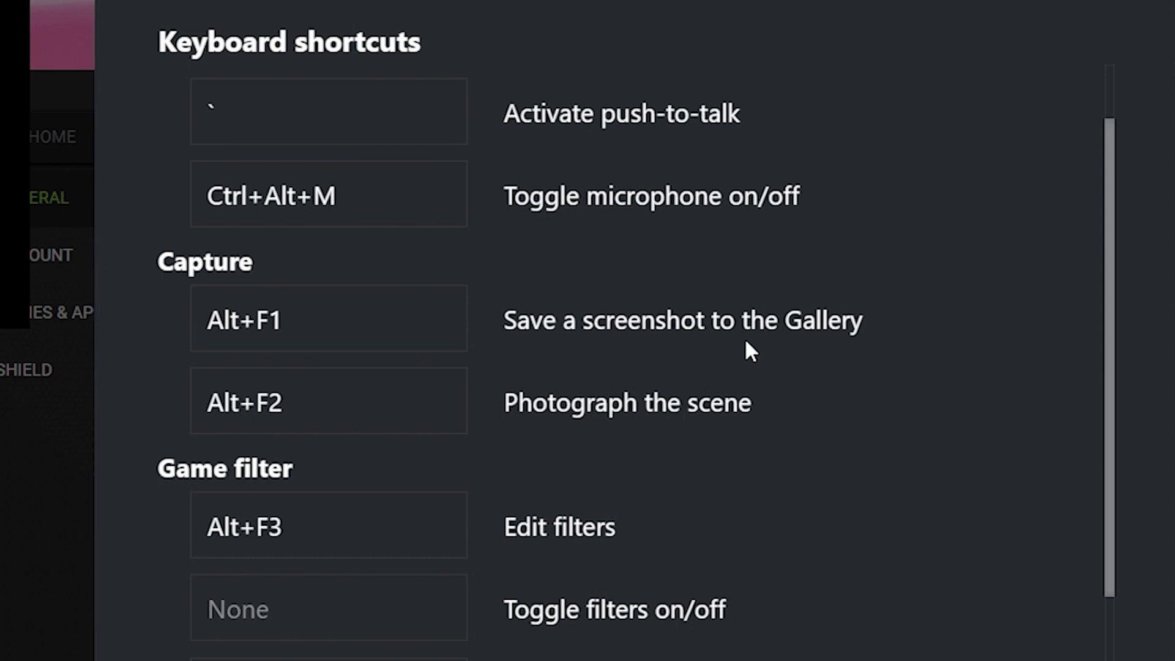
scroll(315, 517, down, 4)
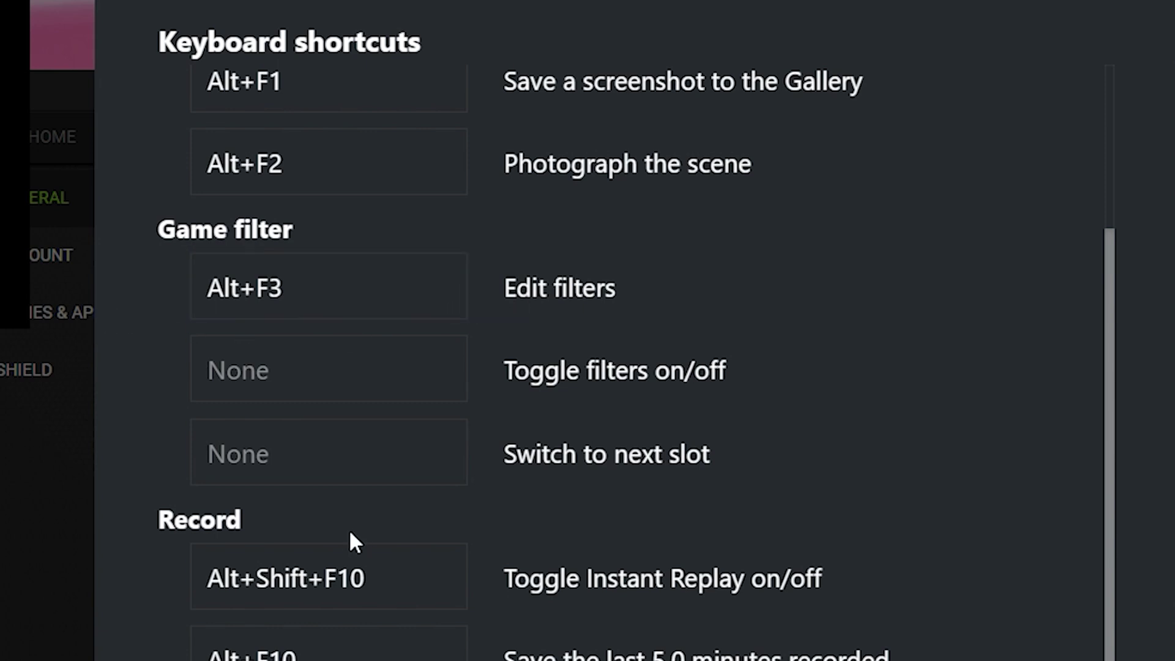
scroll(351, 542, down, 4)
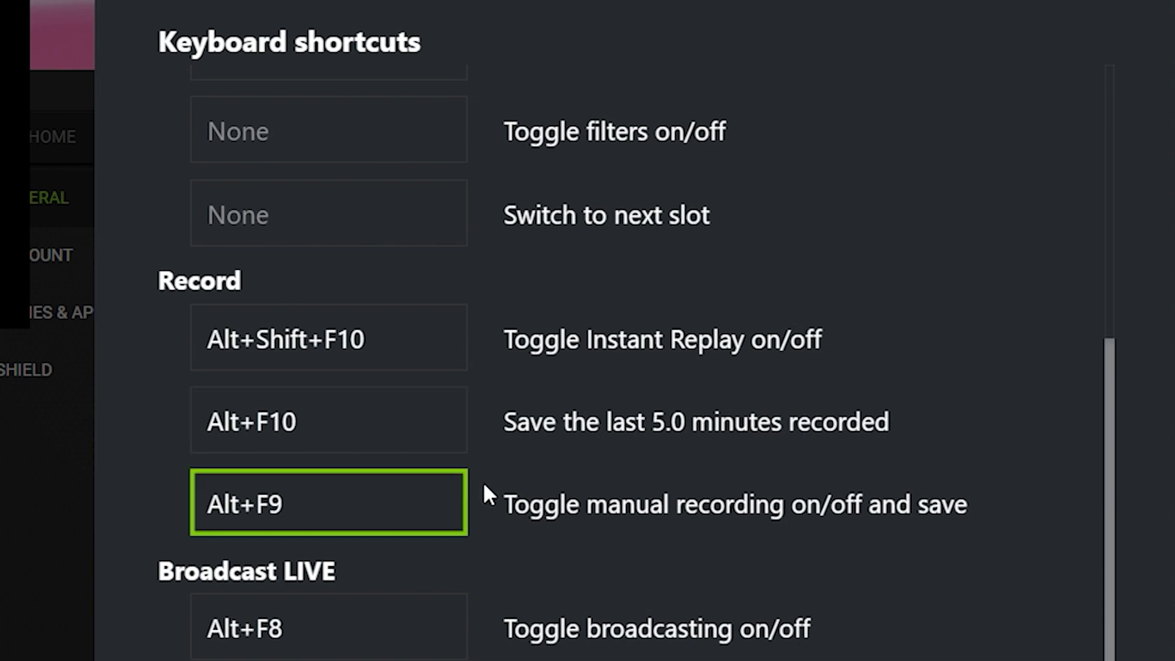
scroll(765, 473, down, 2)
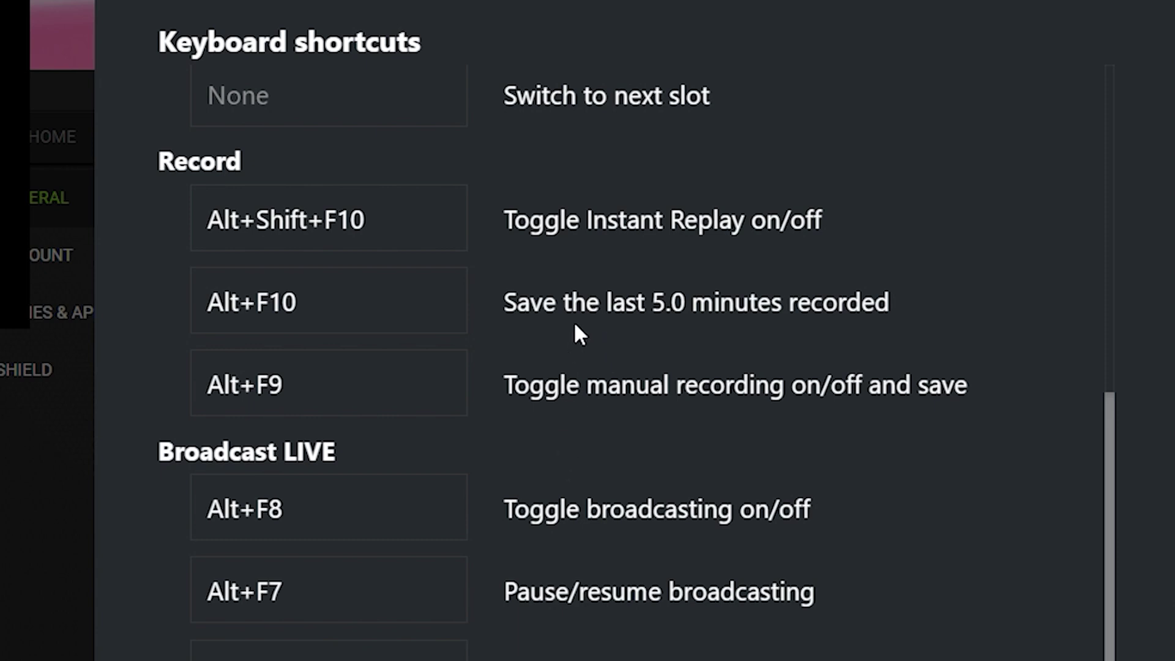
scroll(607, 402, down, 2)
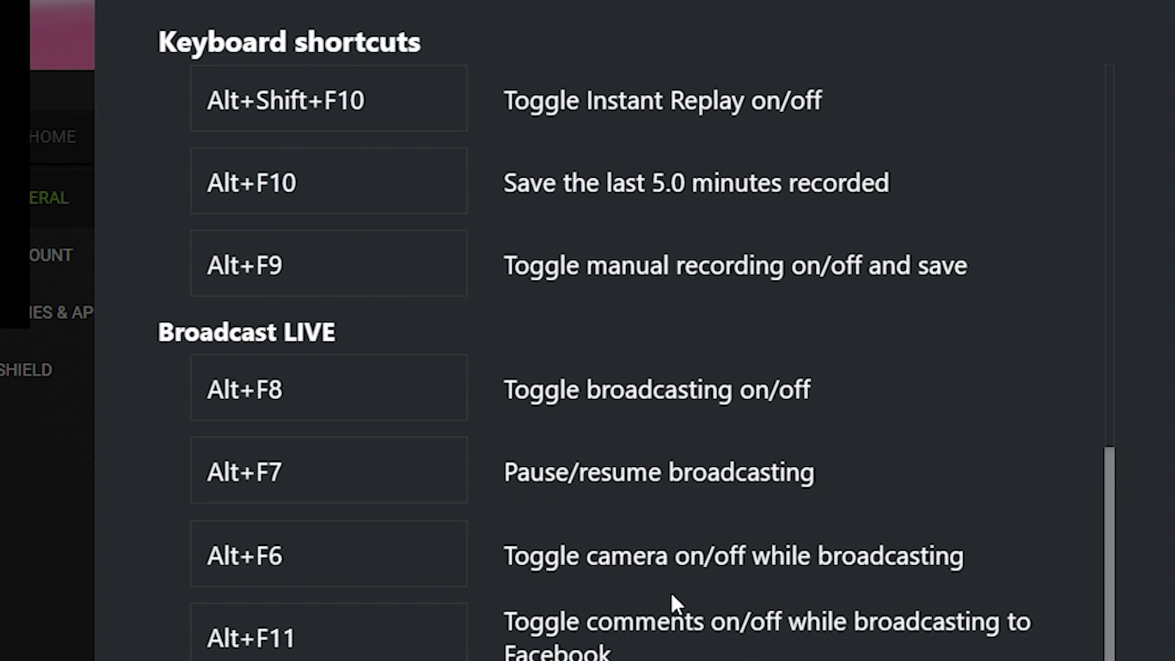
Step: Scroll through the Custom overlays and Performance shortcuts, then go back with Esc
scroll(592, 637, down, 2)
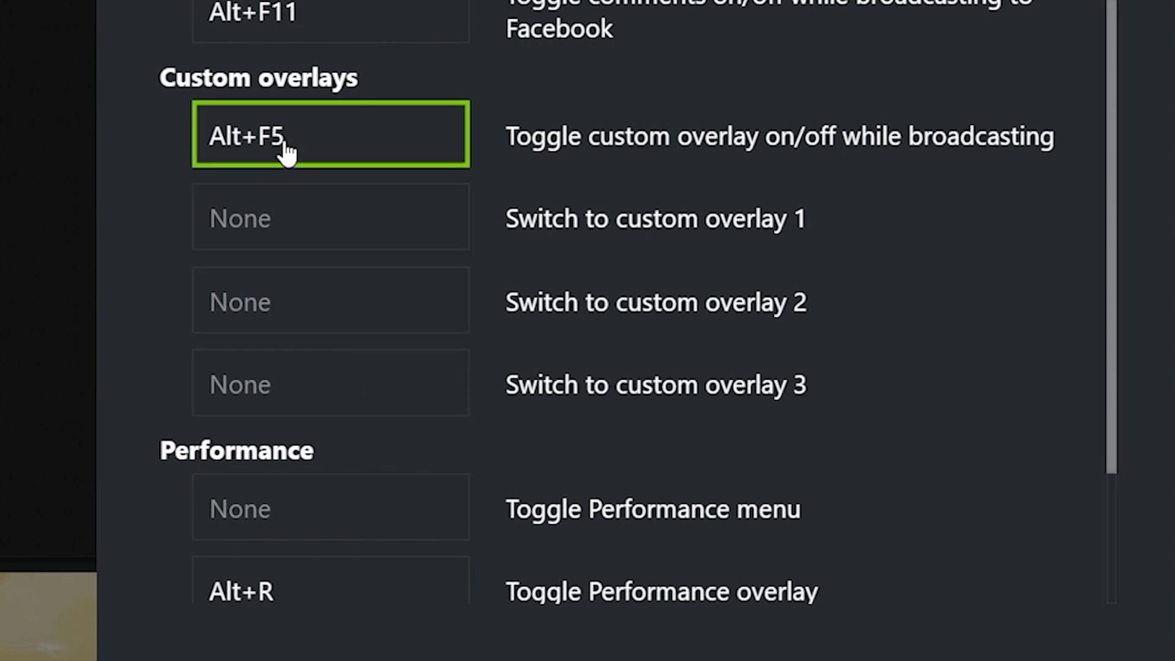
scroll(281, 150, down, 3)
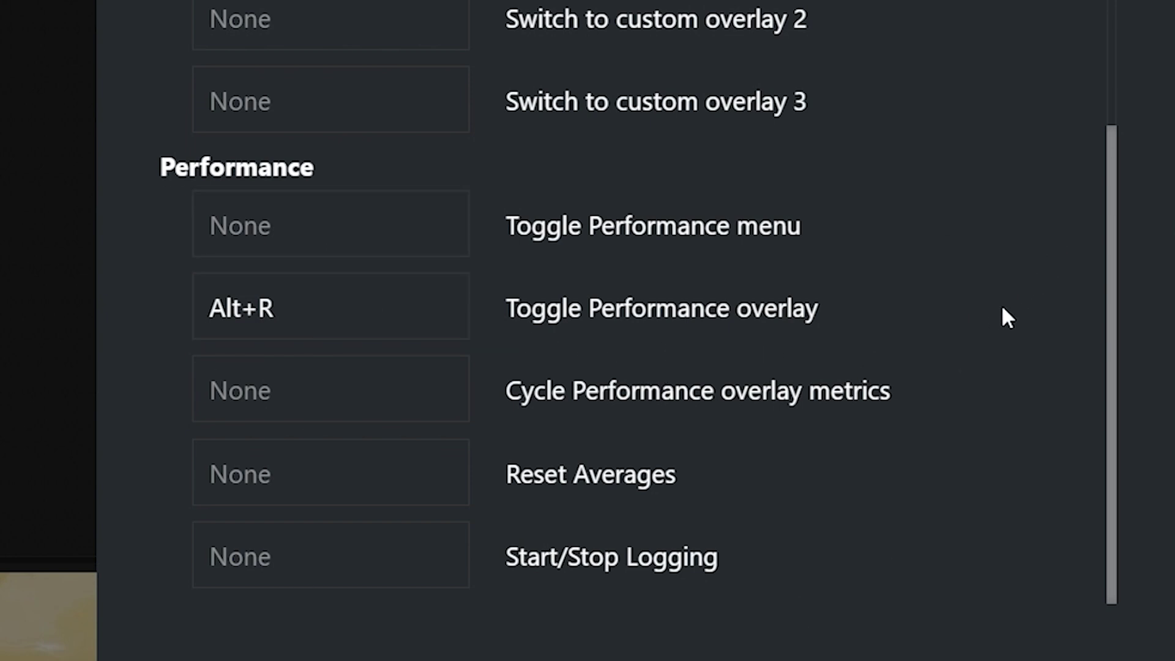
scroll(997, 294, up, 3)
scroll(979, 294, down, 3)
scroll(936, 92, up, 5)
key(Escape)
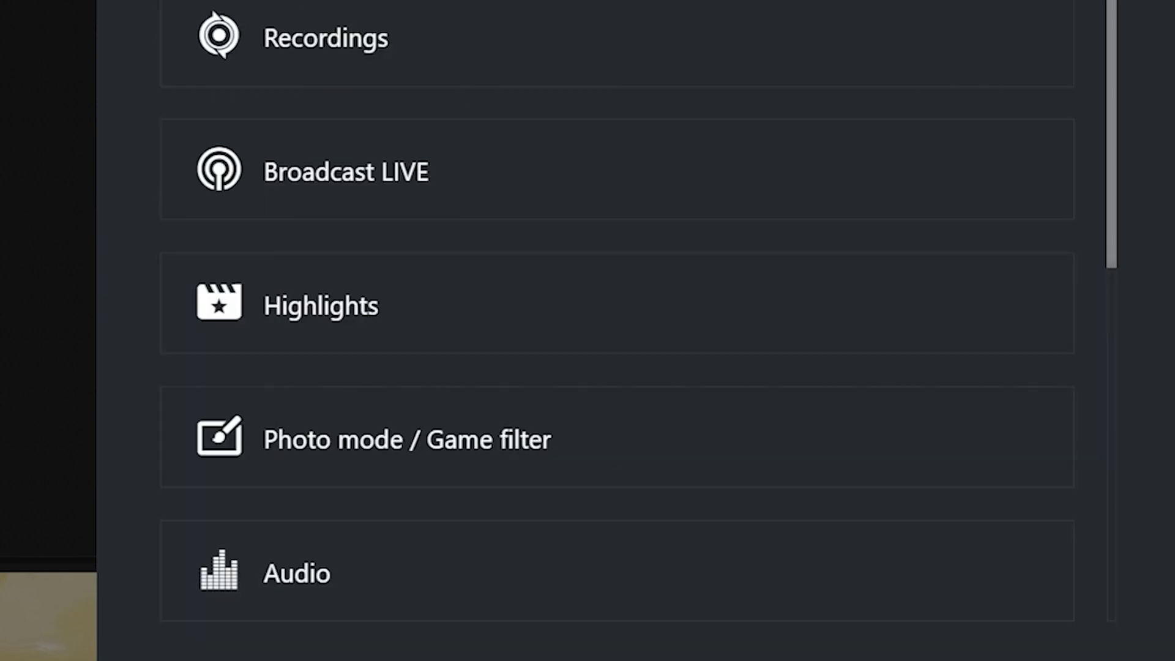
Step: View the Temporary files and Videos save paths under Recordings
scroll(622, 273, up, 3)
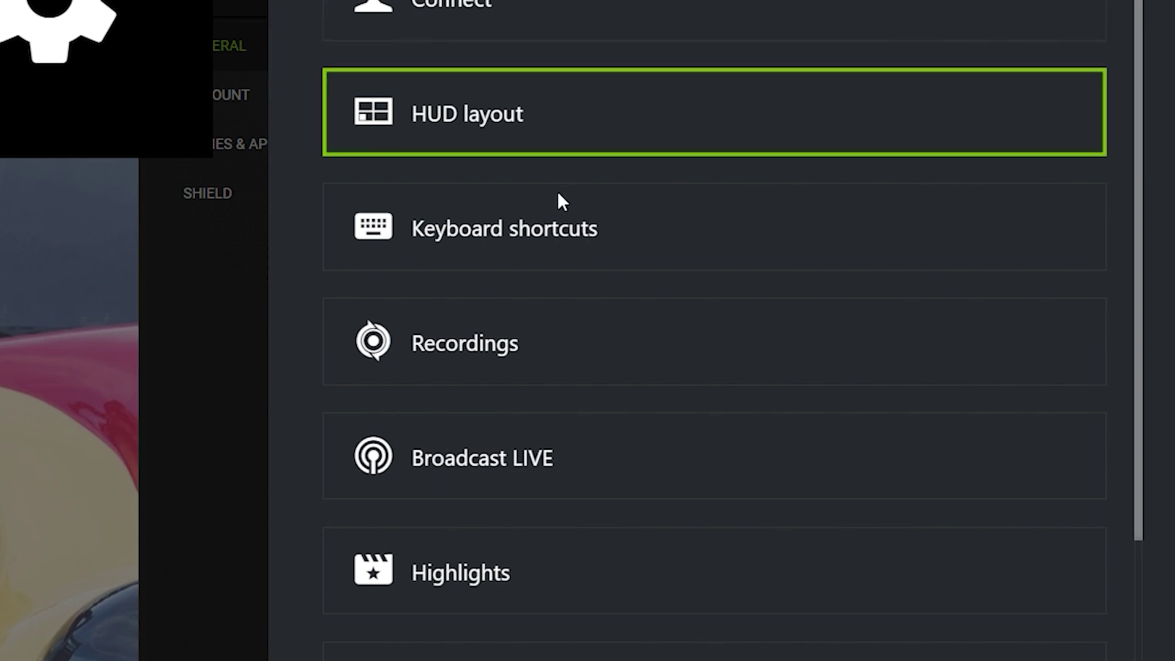
scroll(558, 257, down, 1)
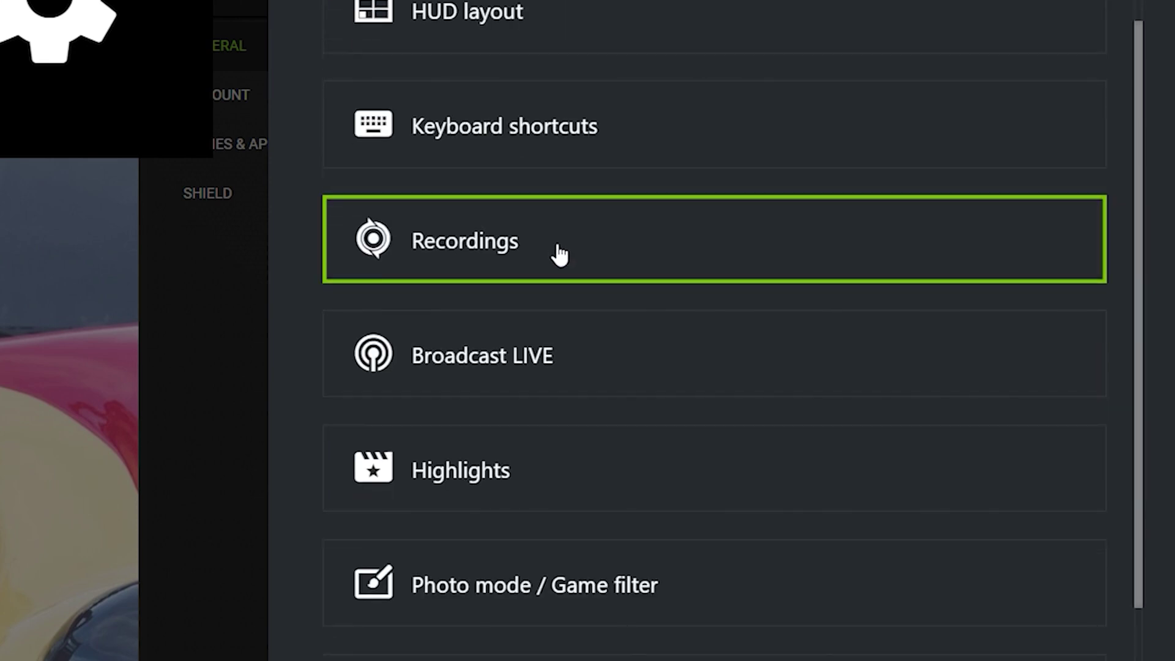
click(559, 250)
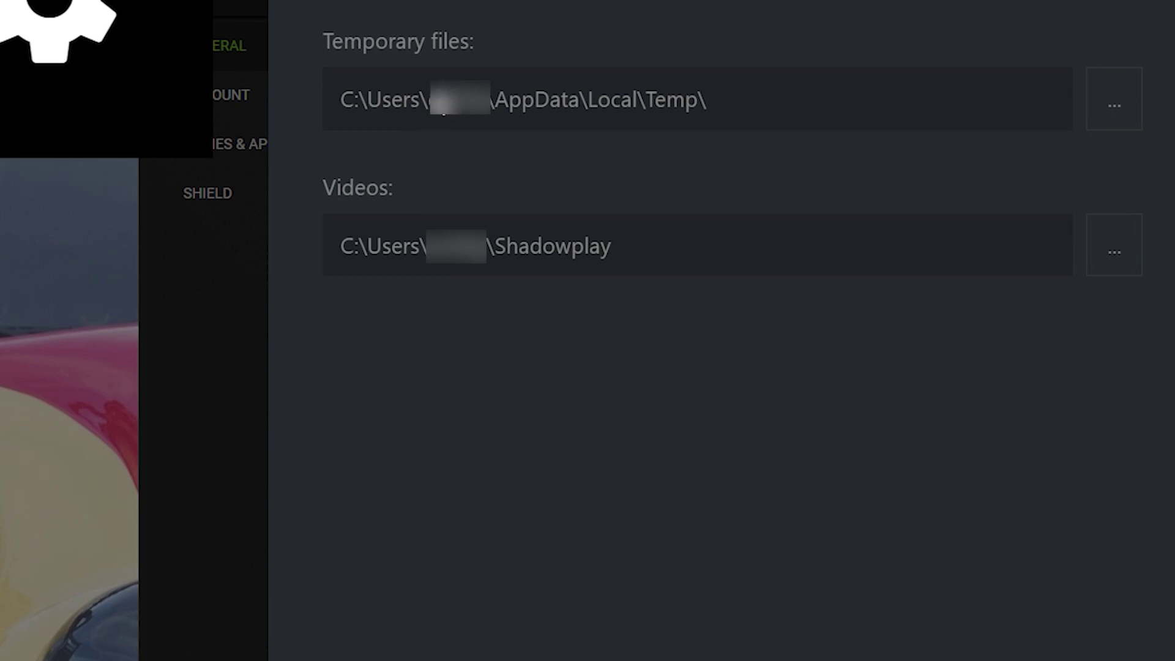
scroll(551, 367, down, 10)
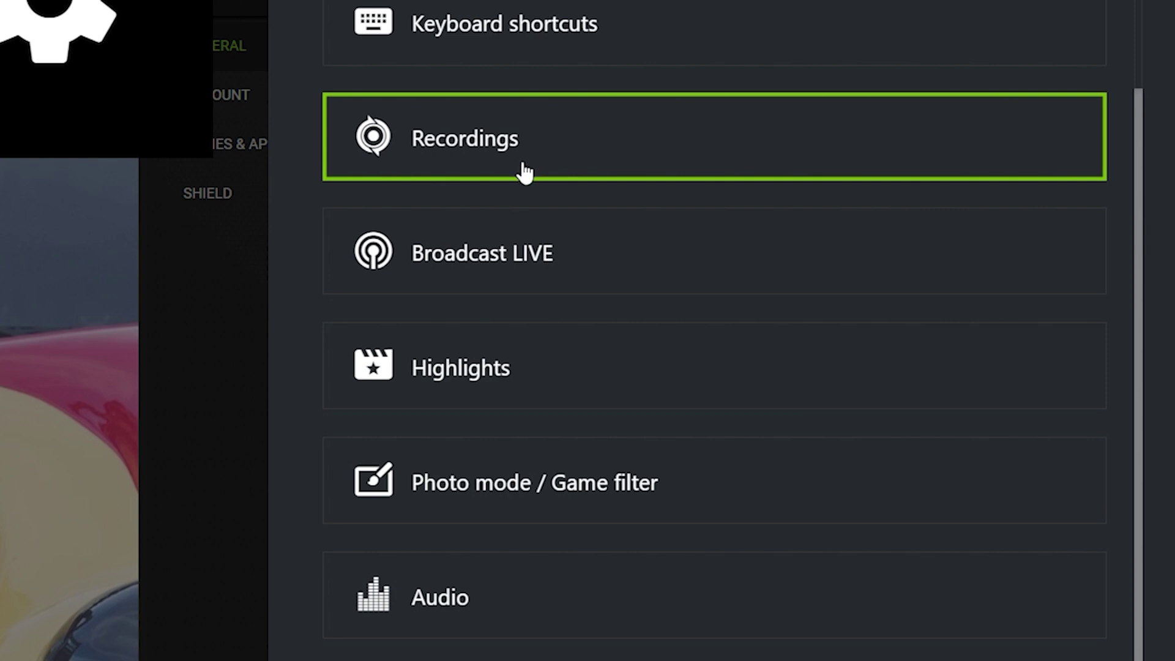
click(525, 223)
Step: Compare Facebook and Twitch destinations, checking their 720p HD and 1080p HD resolutions
click(358, 218)
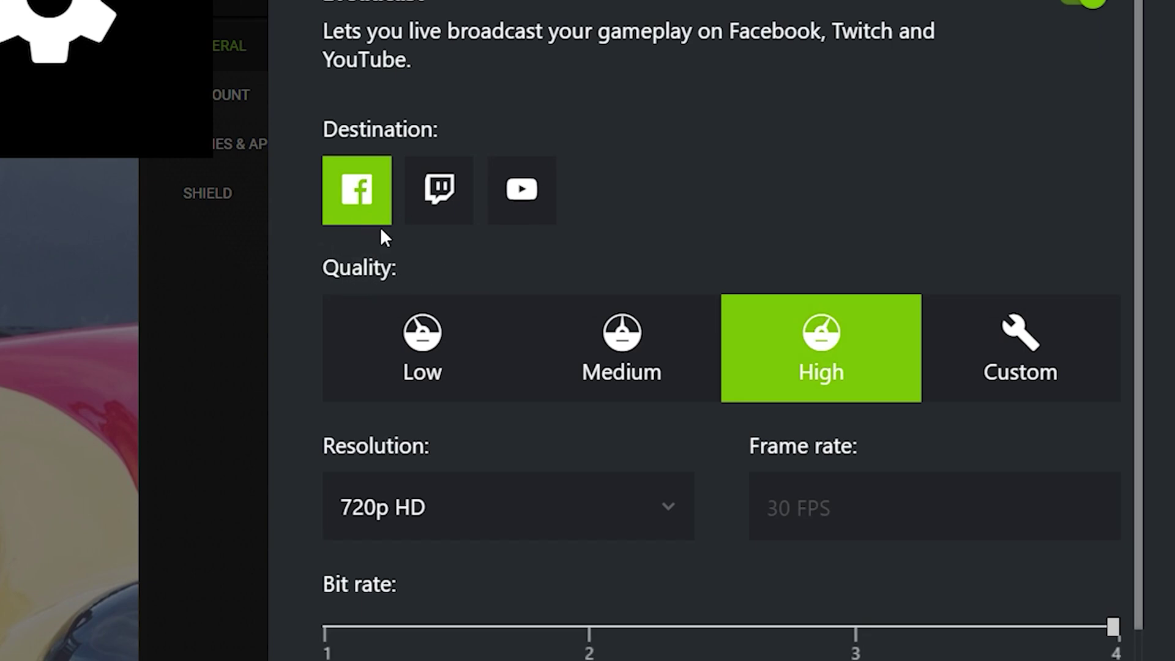
click(472, 218)
click(514, 208)
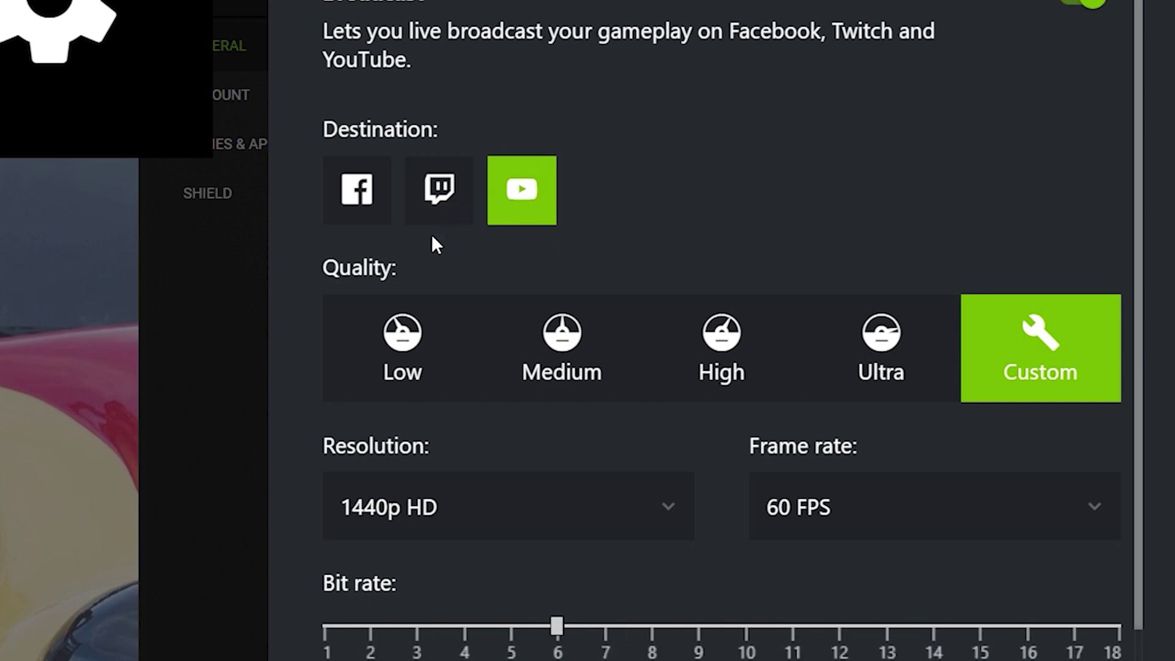
scroll(397, 235, down, 2)
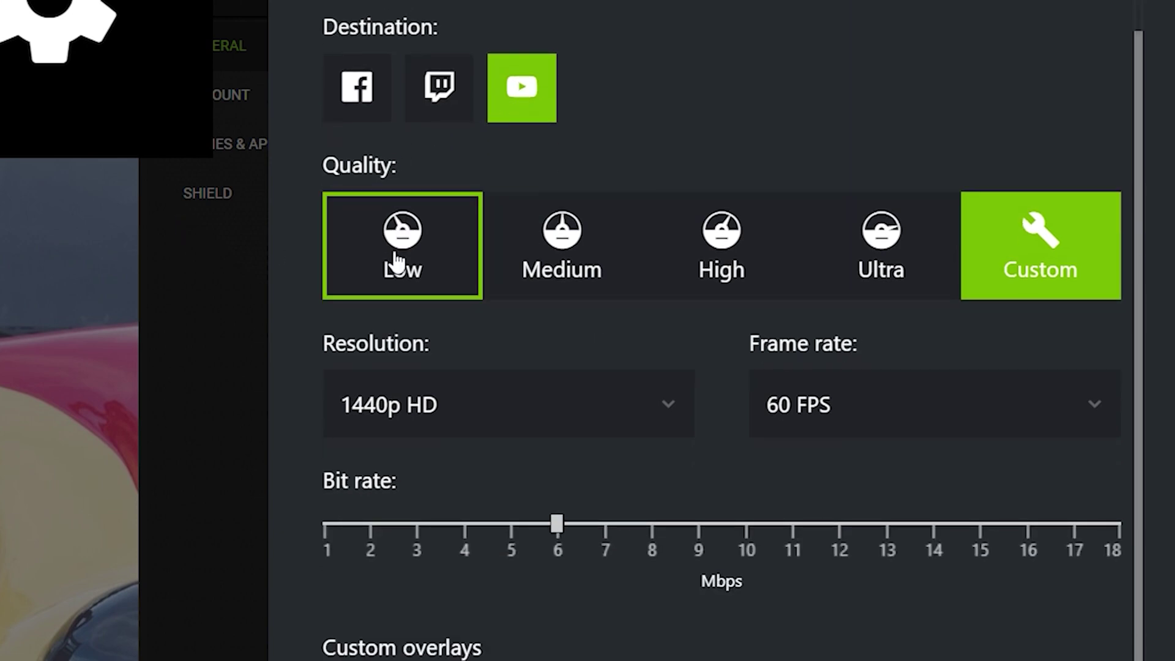
click(438, 95)
click(356, 105)
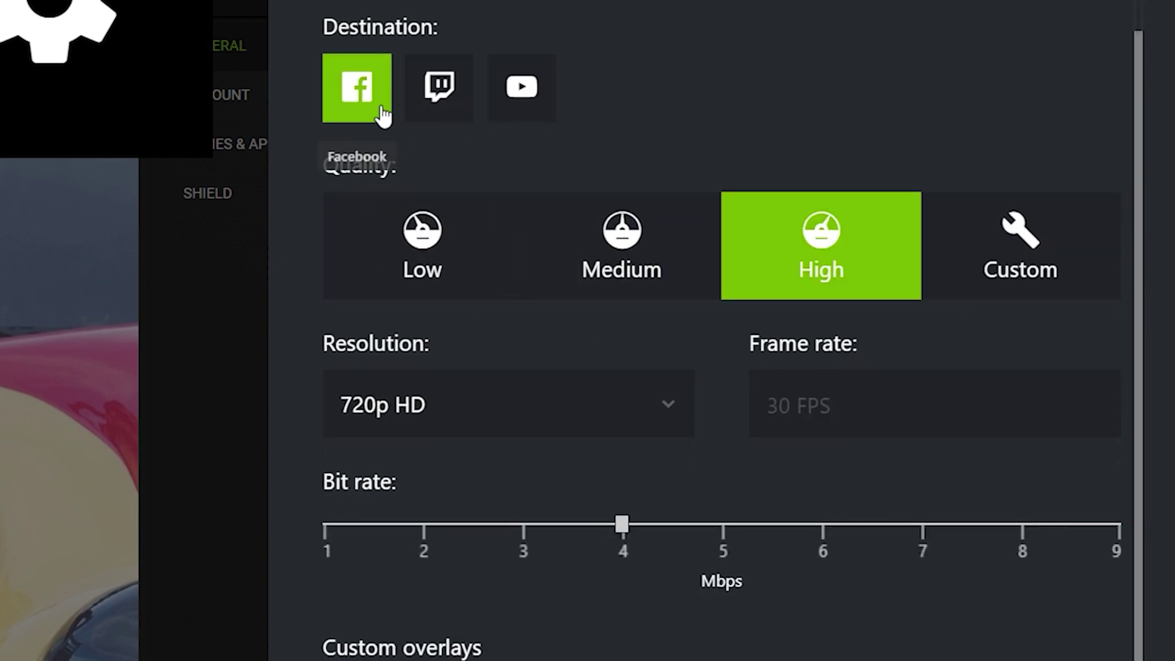
click(453, 408)
click(507, 409)
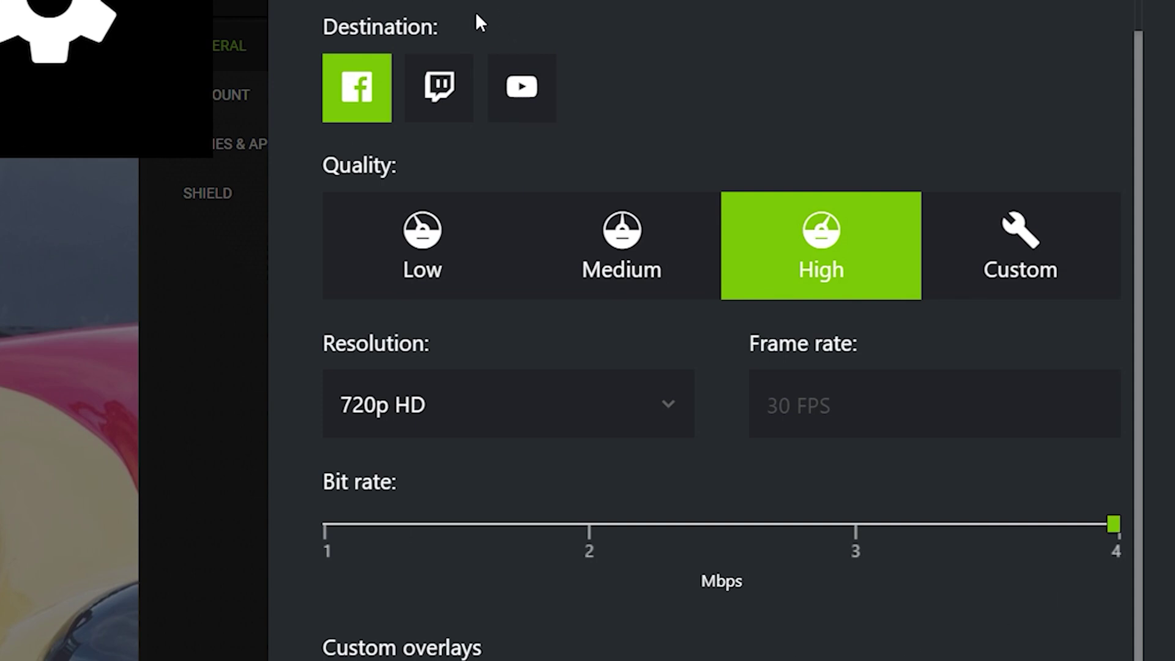
click(465, 100)
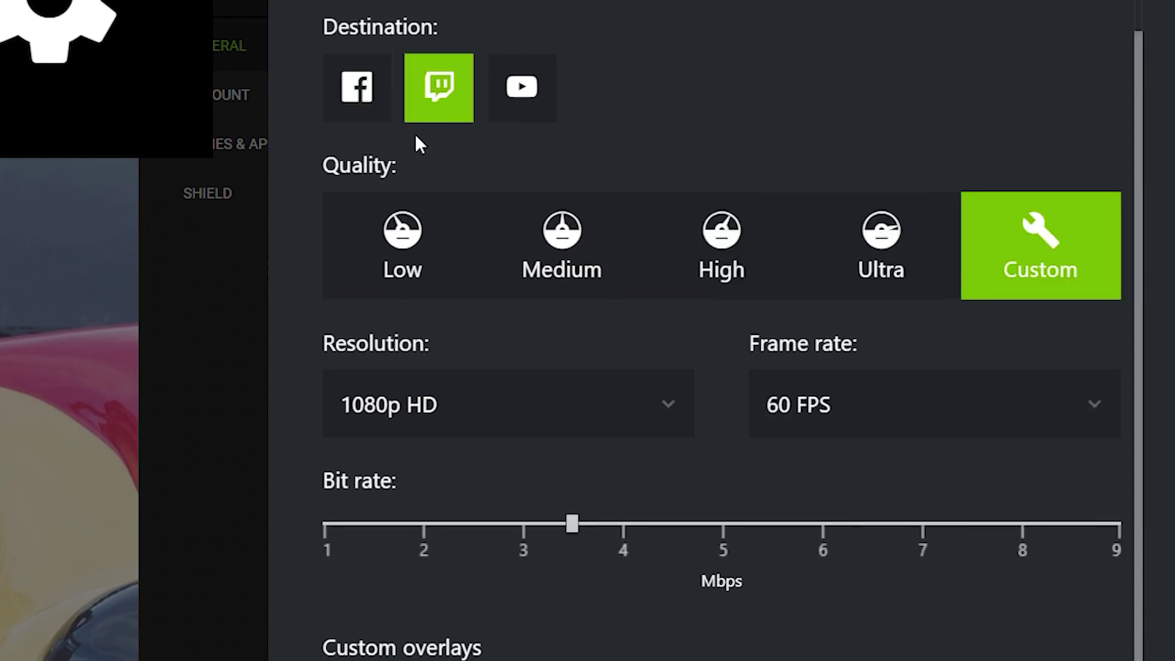
click(523, 398)
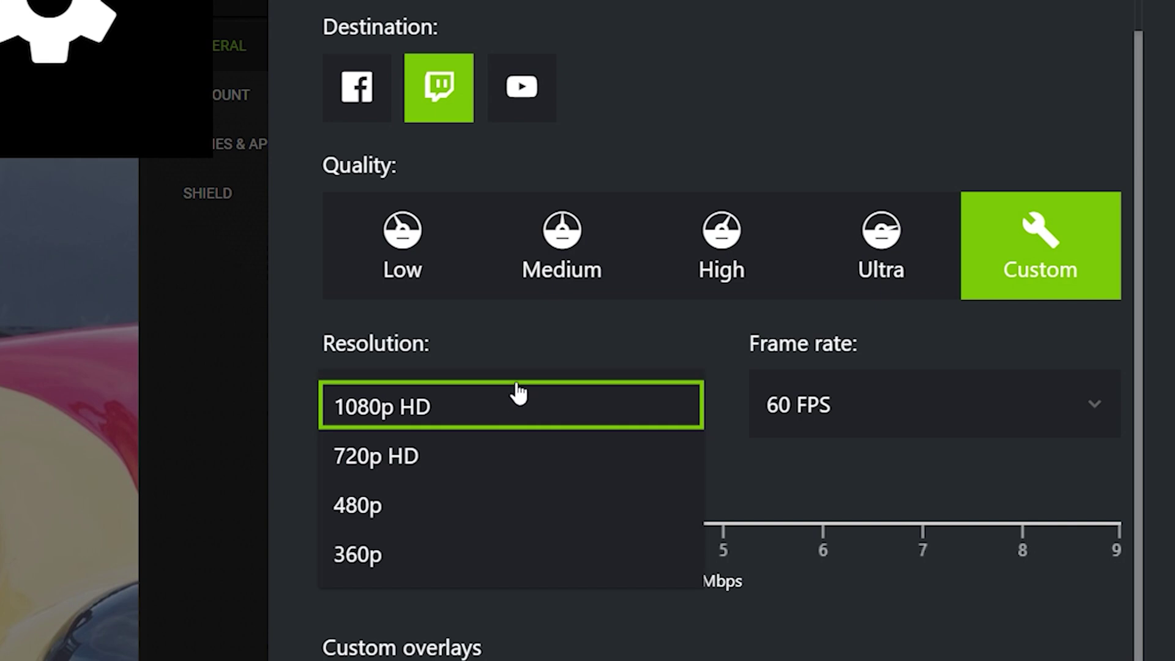
click(558, 336)
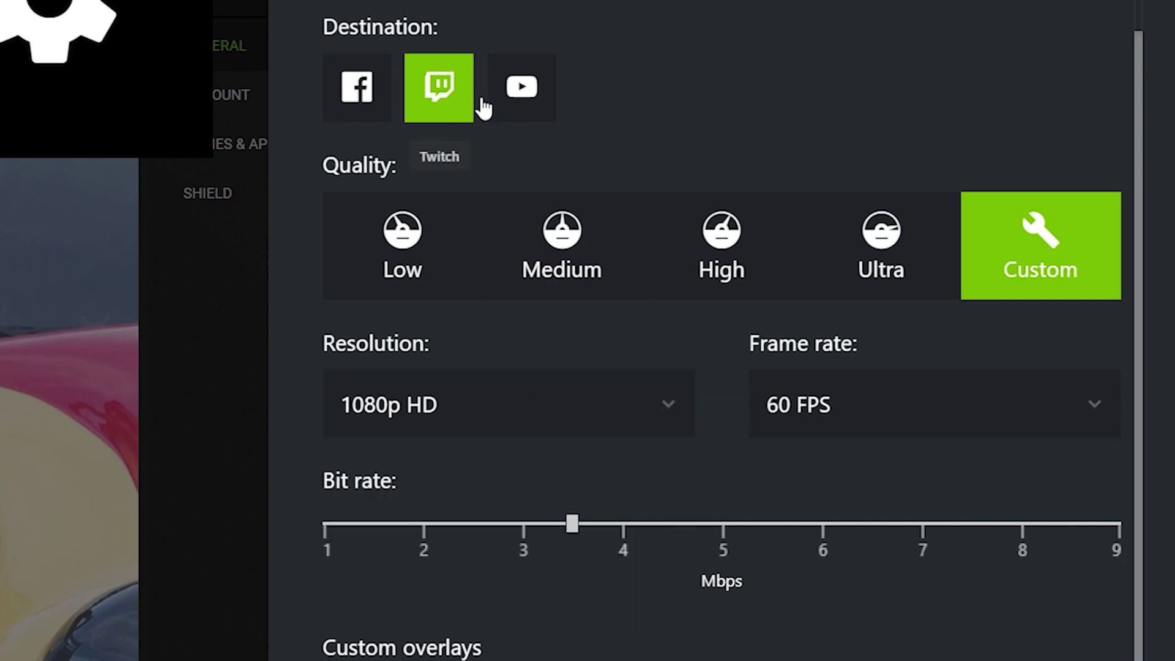
Step: Set YouTube as the broadcast destination at 1440p HD and 60 FPS
click(539, 107)
click(499, 384)
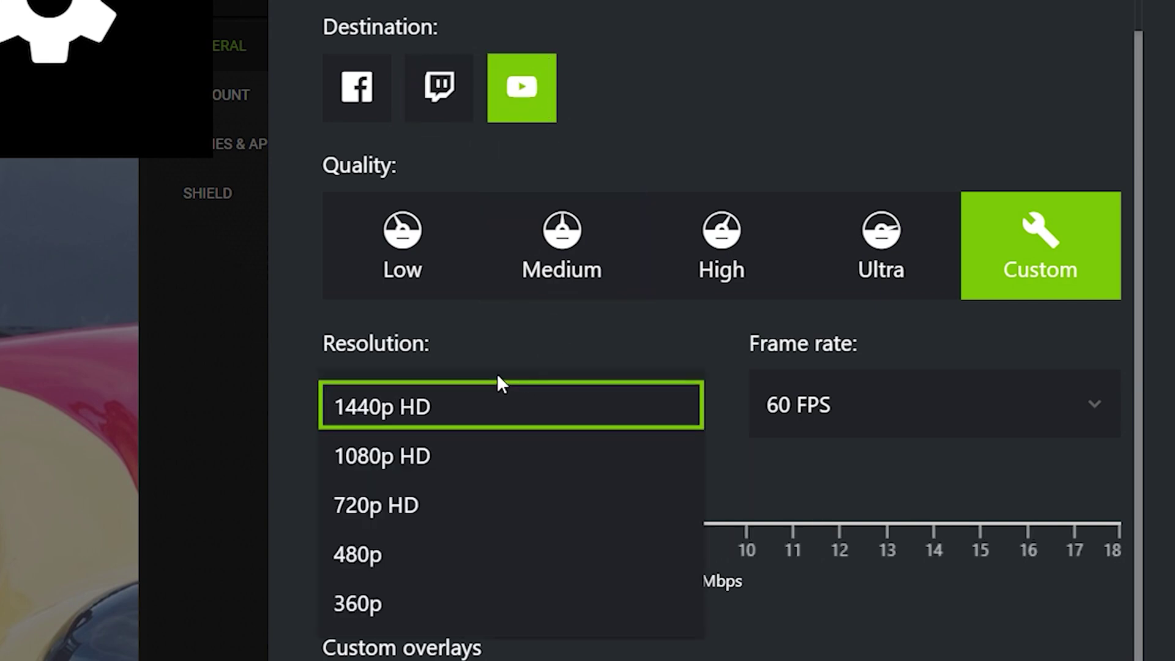
click(499, 407)
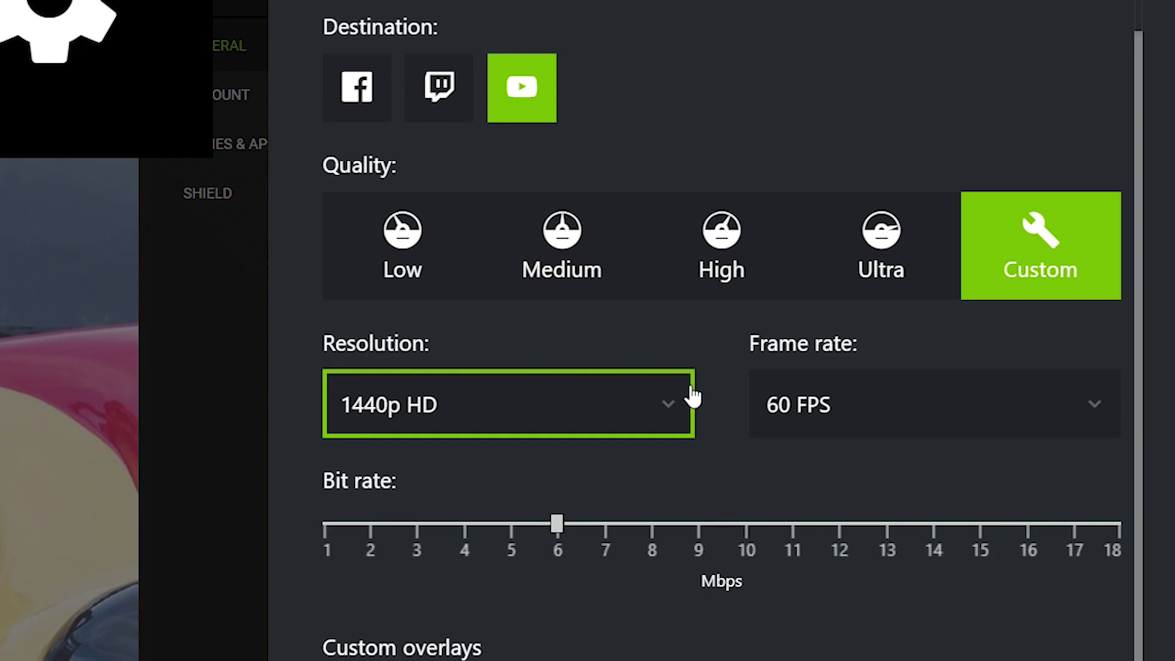
click(837, 405)
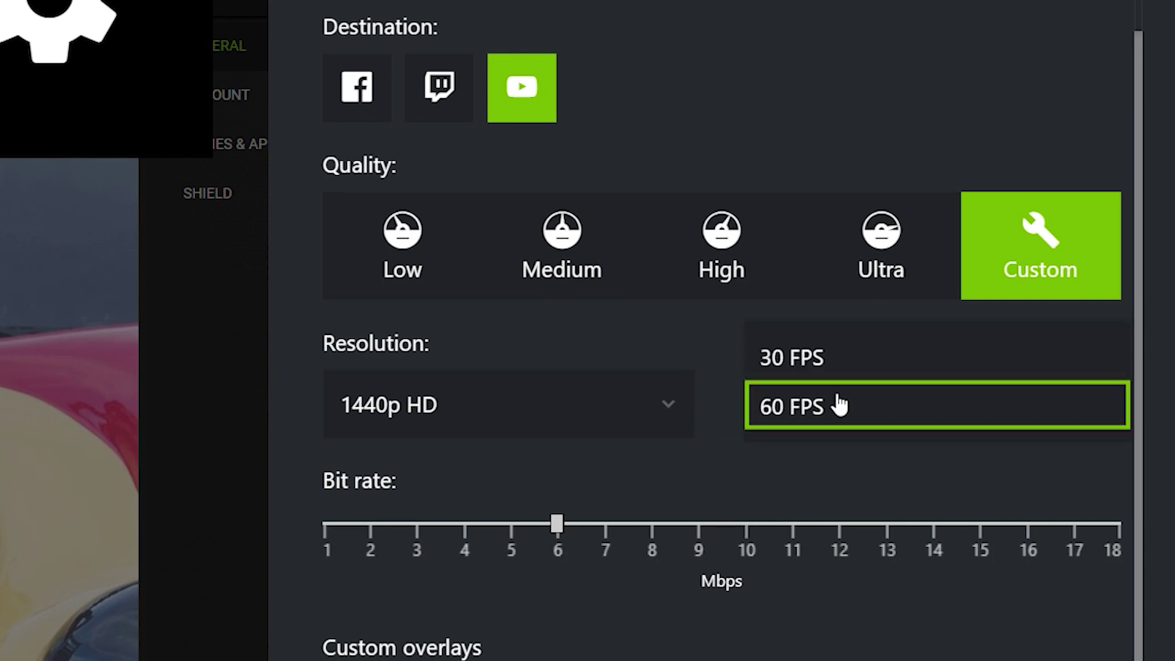
click(839, 405)
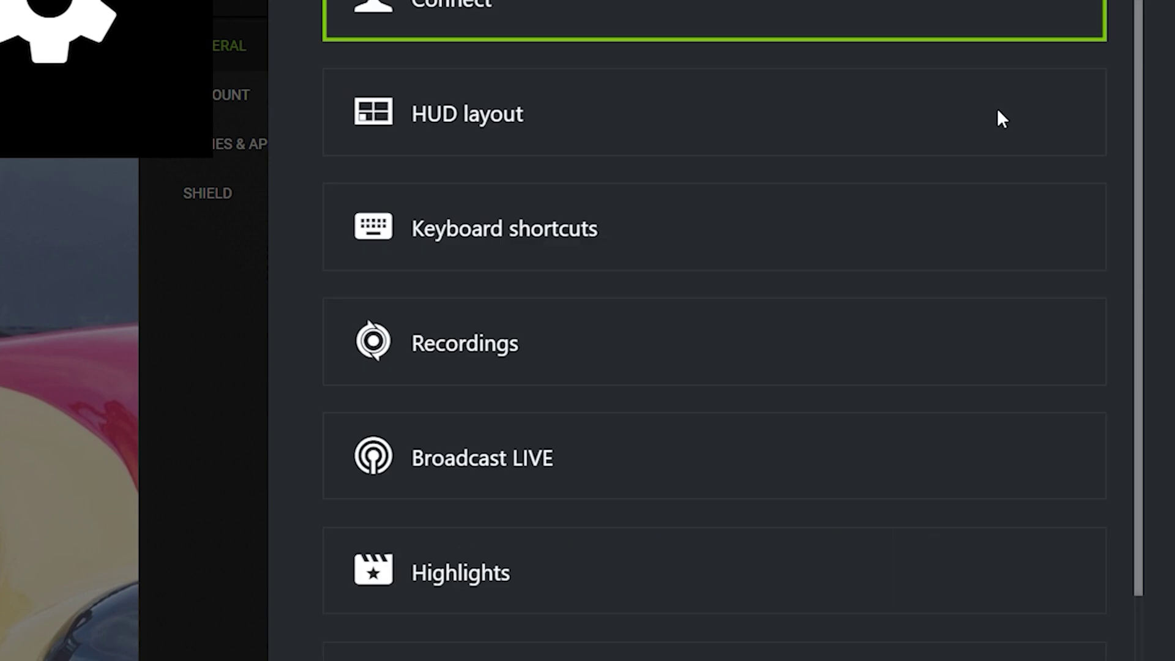
scroll(682, 406, down, 5)
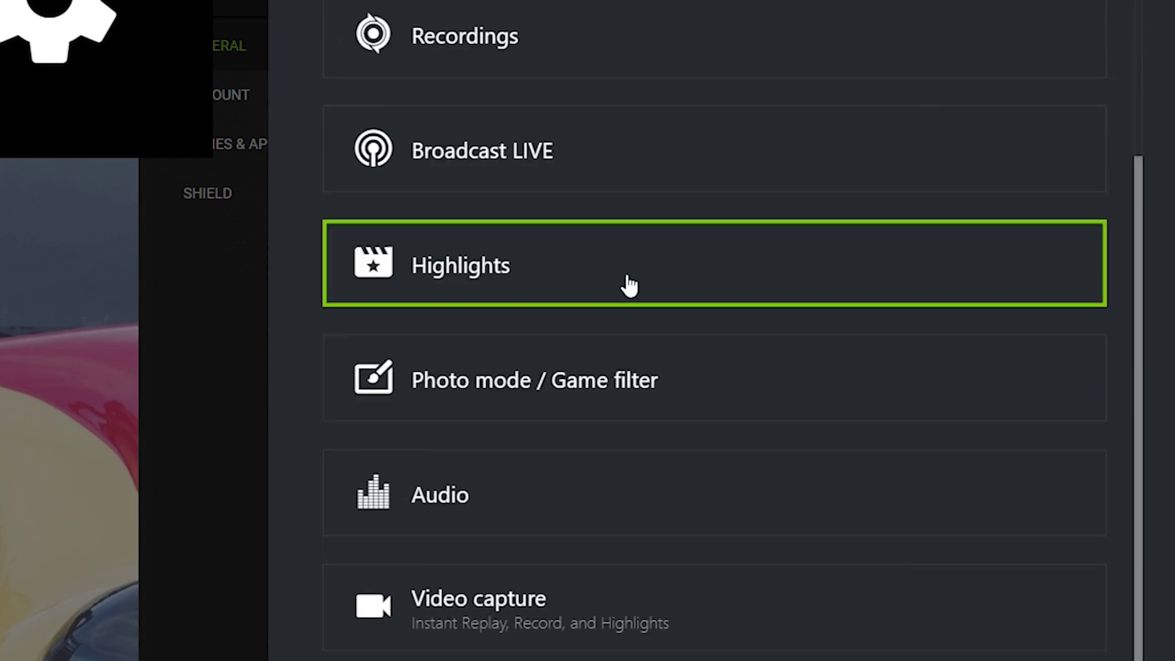
Step: Check the Highlights storage folder and its 20 GB maximum disk space, then scroll toward Photo mode
scroll(606, 239, up, 3)
scroll(611, 226, up, 2)
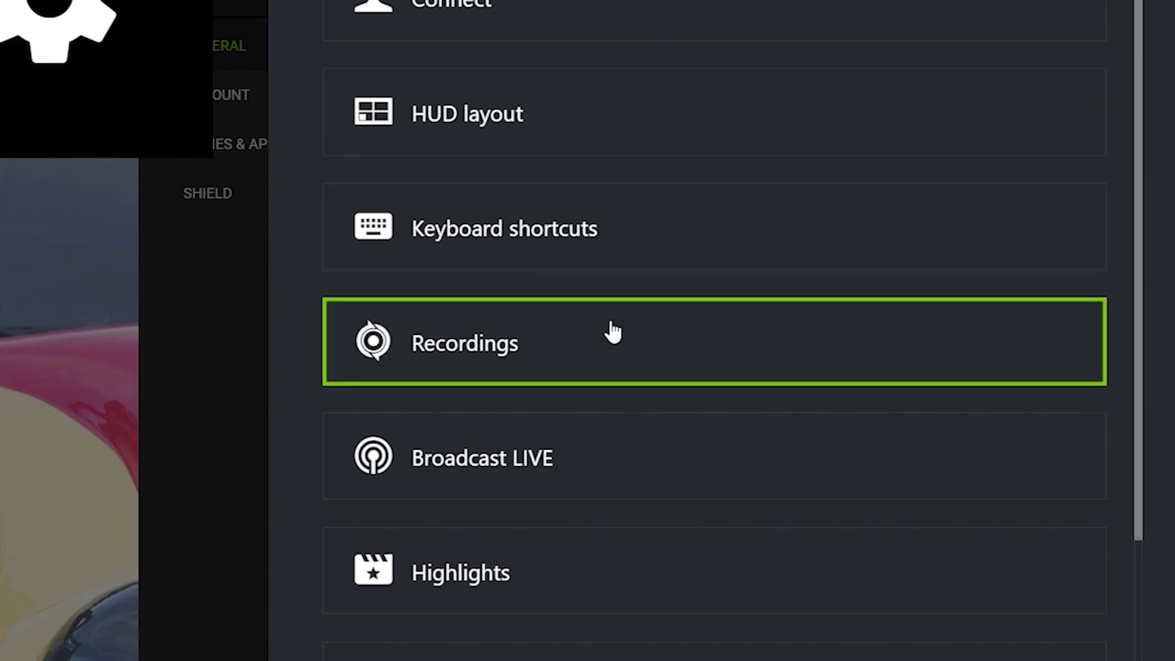
scroll(612, 318, down, 2)
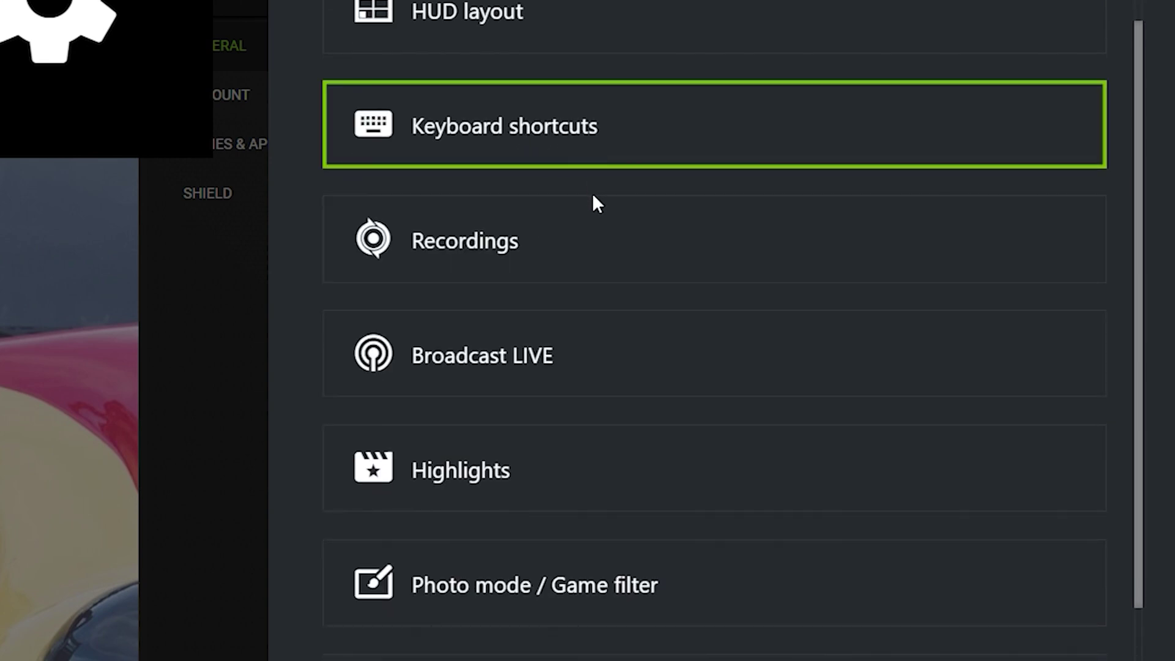
scroll(572, 288, down, 2)
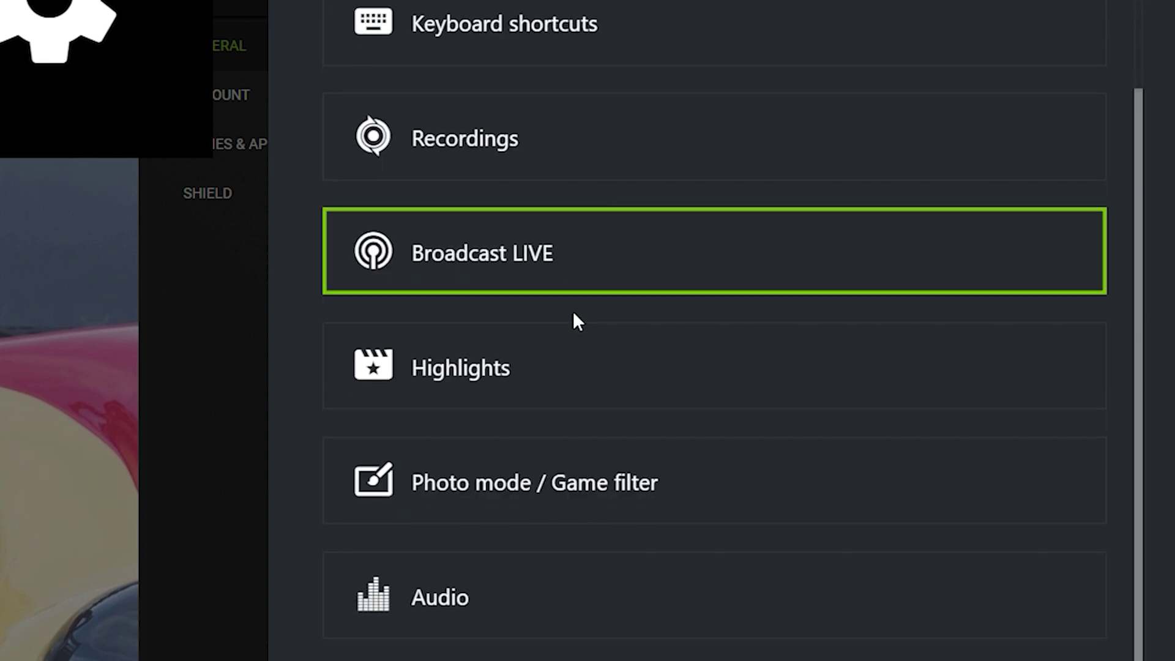
scroll(575, 303, down, 2)
scroll(576, 294, down, 2)
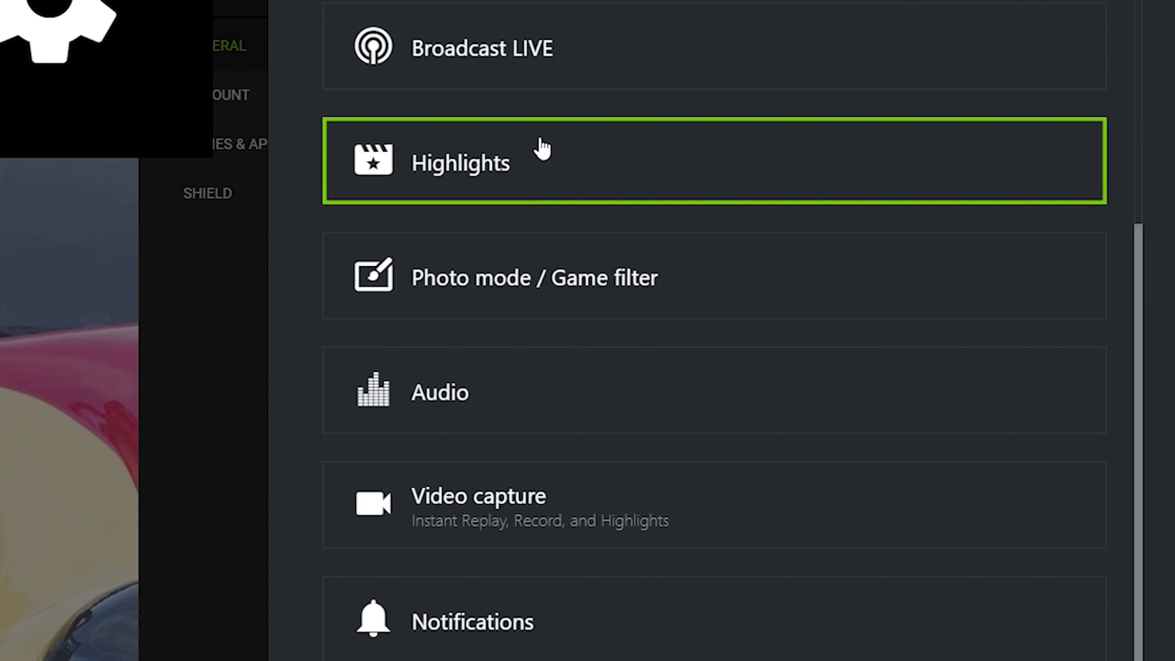
click(523, 152)
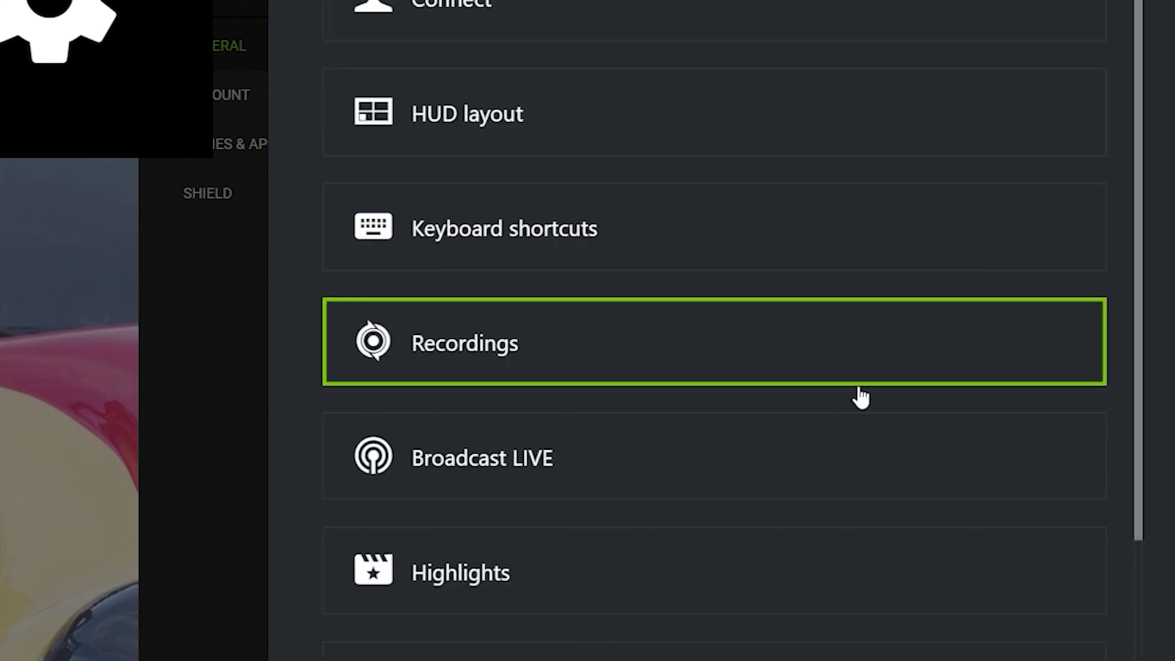
scroll(832, 414, down, 5)
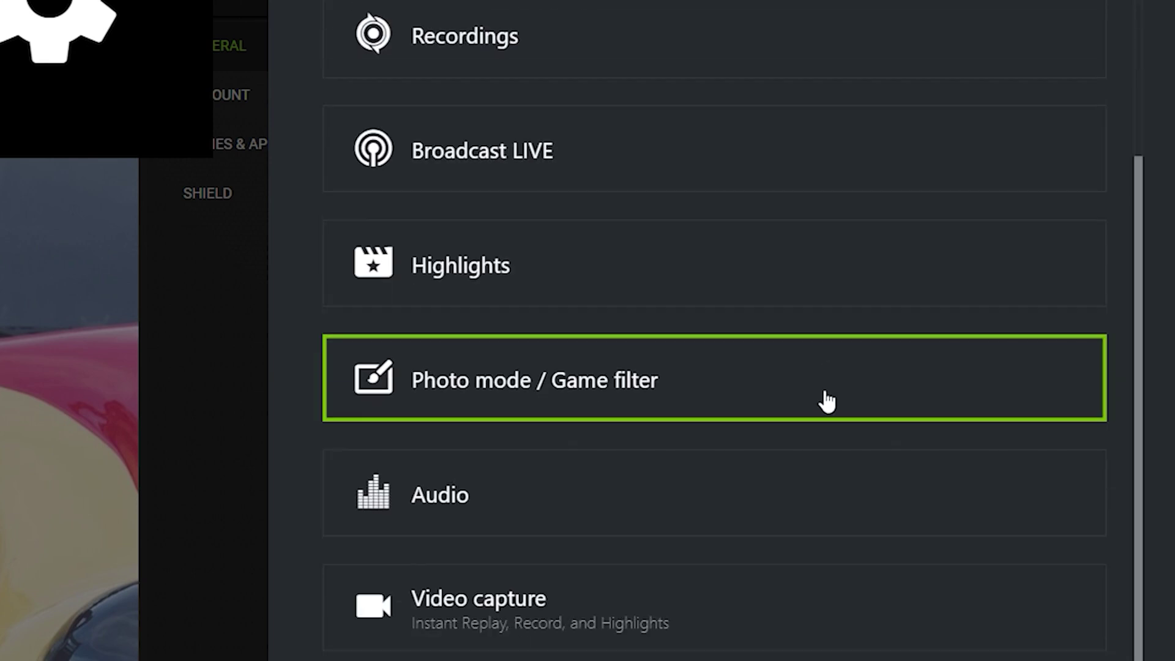
scroll(827, 402, down, 2)
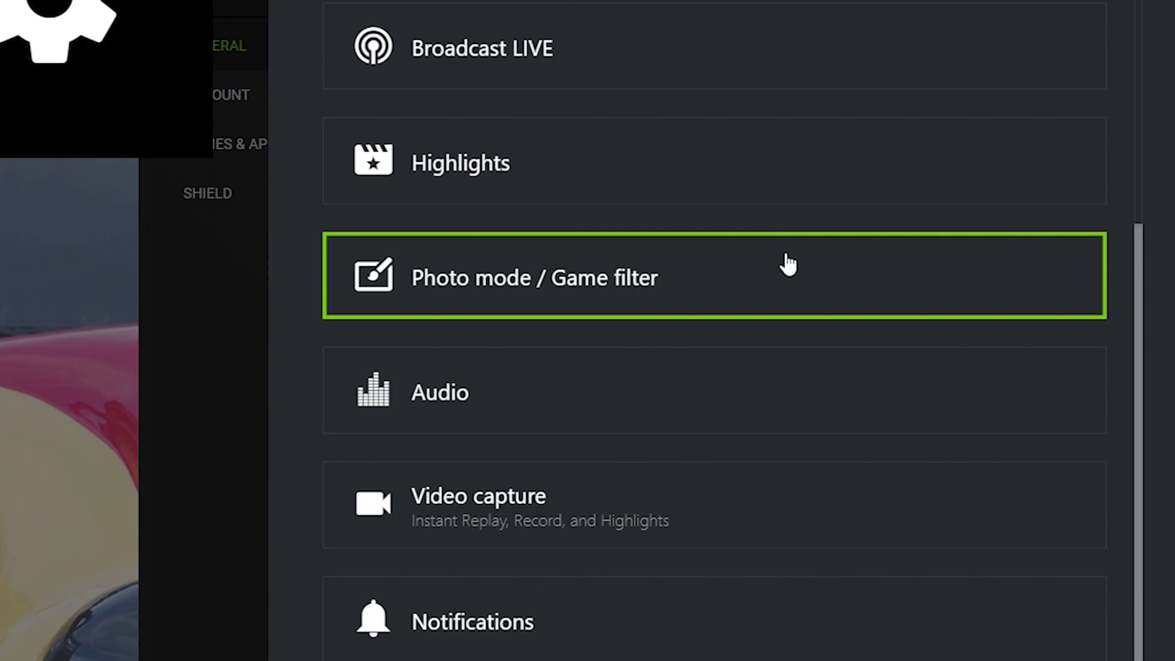
click(789, 292)
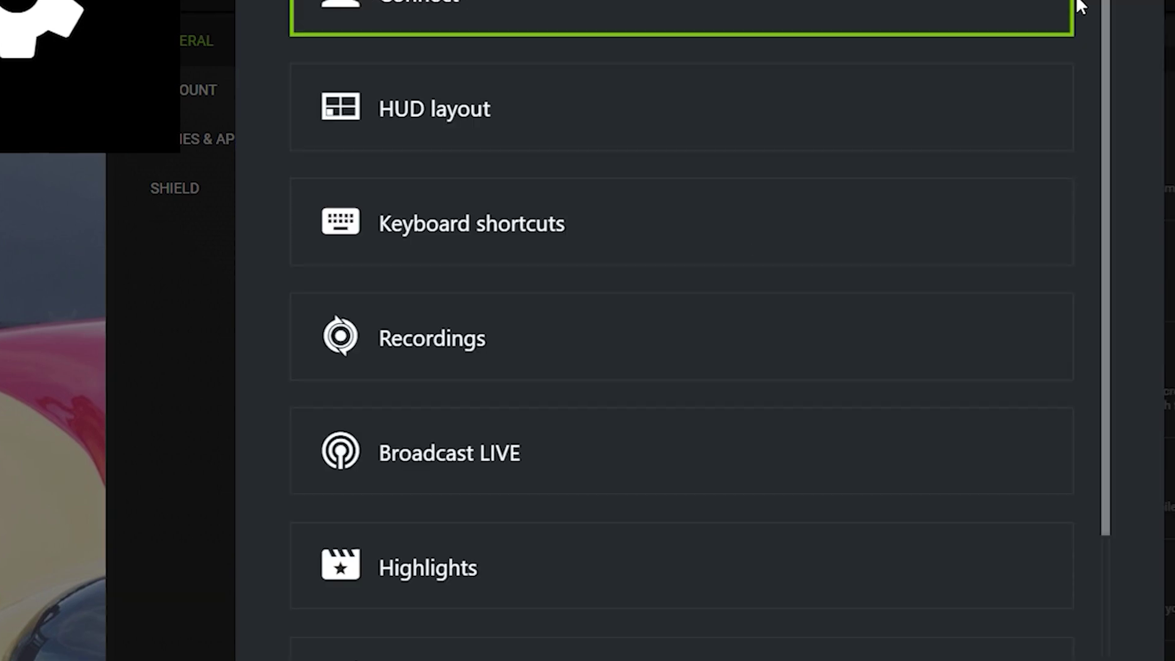
scroll(795, 367, down, 4)
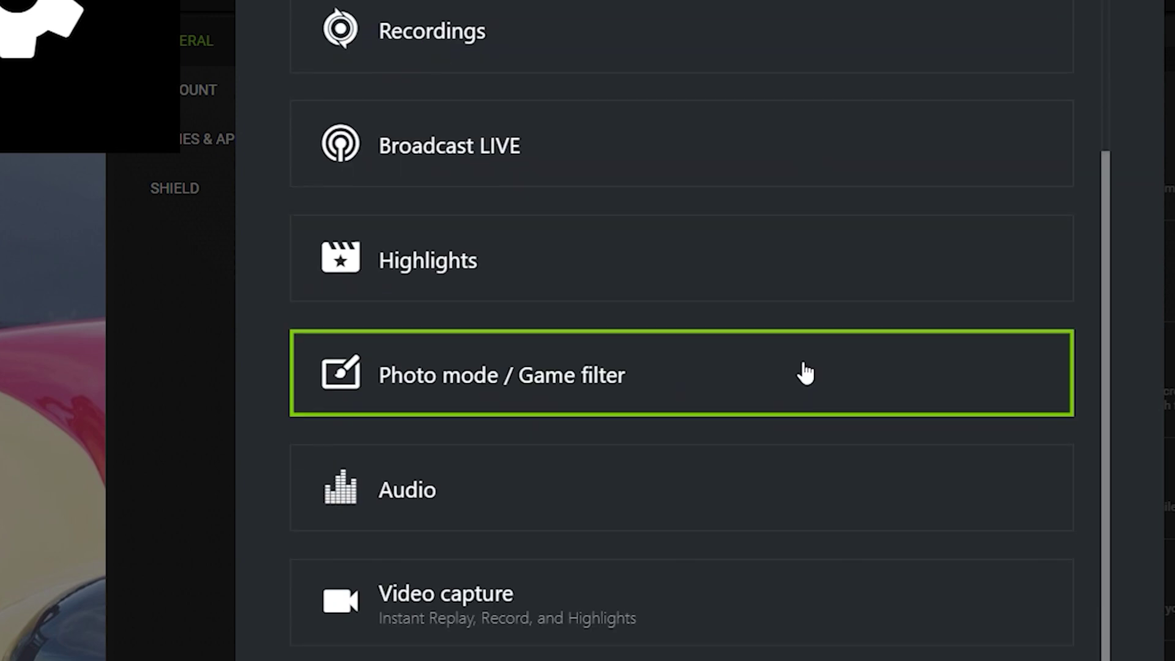
click(805, 421)
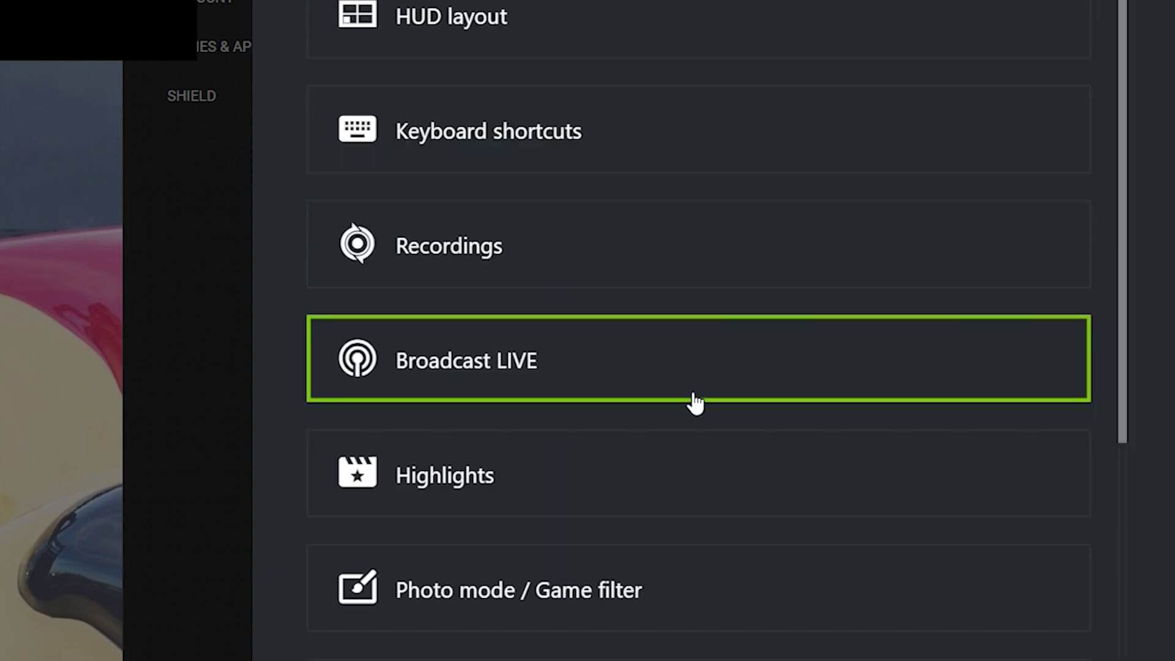
scroll(696, 404, down, 4)
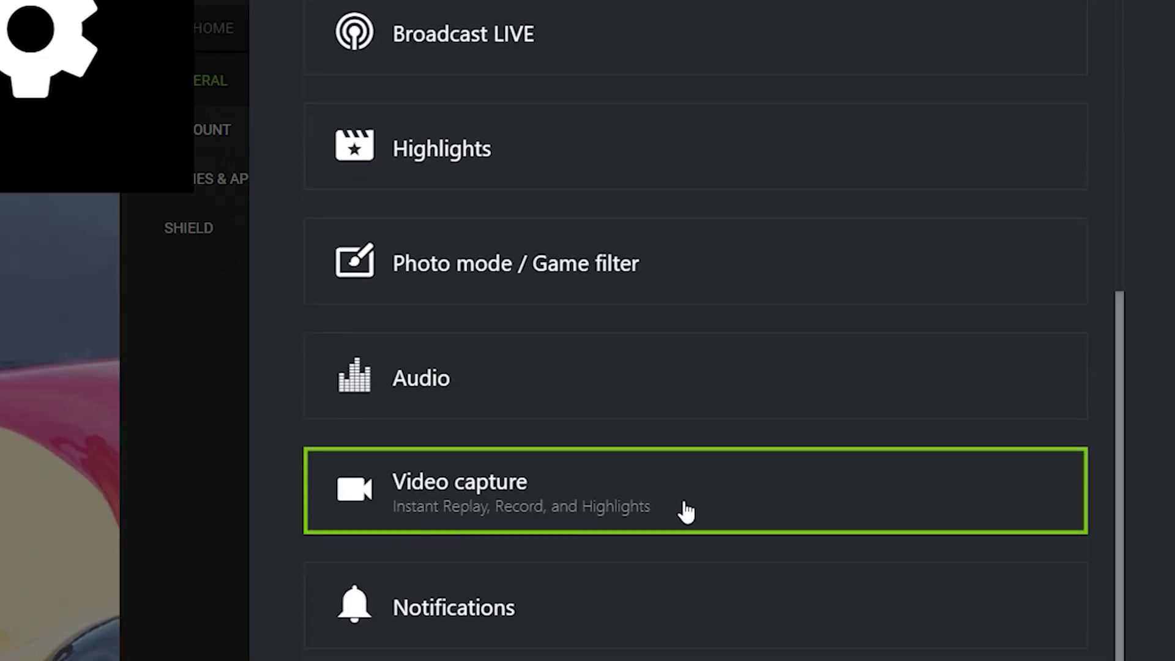
Step: Review Video capture: 5-minute Instant Replay, High quality, 60 FPS and 50 Mbps bit rate
click(683, 516)
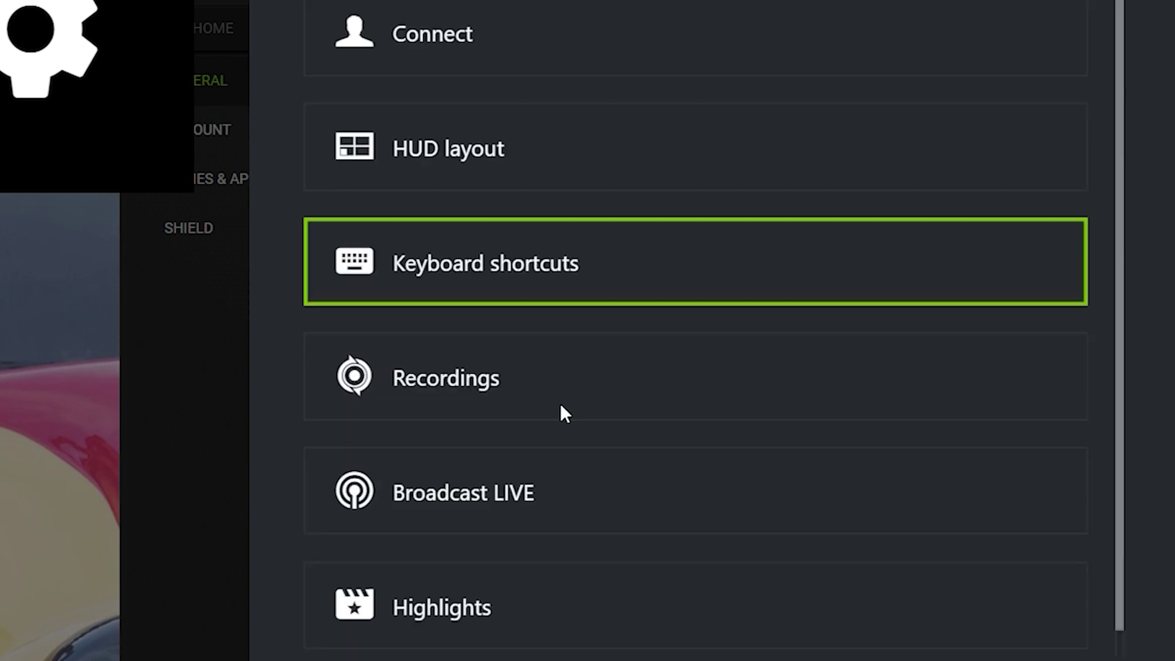
scroll(560, 403, down, 3)
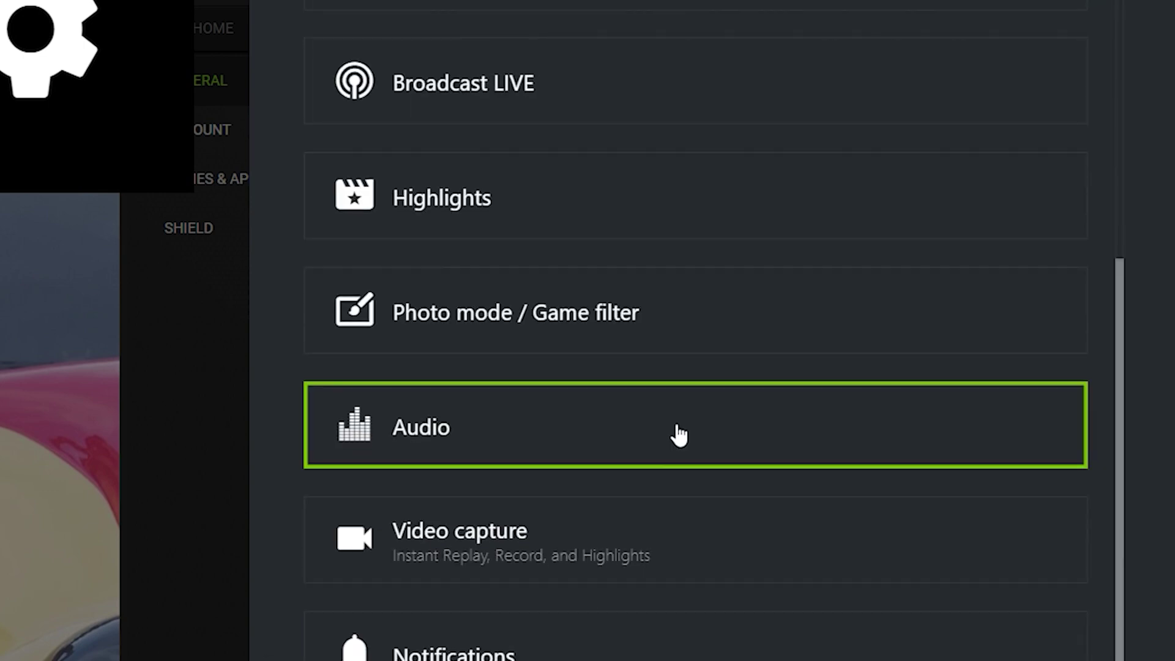
scroll(683, 428, down, 1)
Step: Look over the General, Gallery, Instant Replay status and Highlights notification toggles, all left on
click(624, 623)
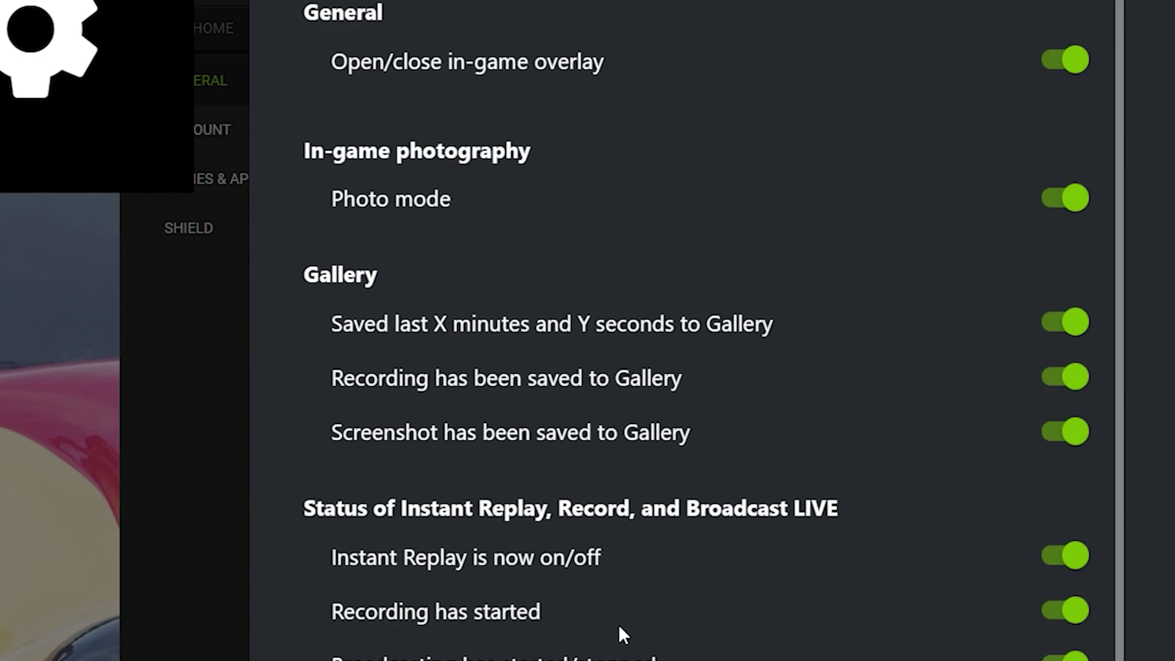
scroll(475, 97, down, 2)
scroll(499, 81, up, 2)
scroll(550, 104, down, 2)
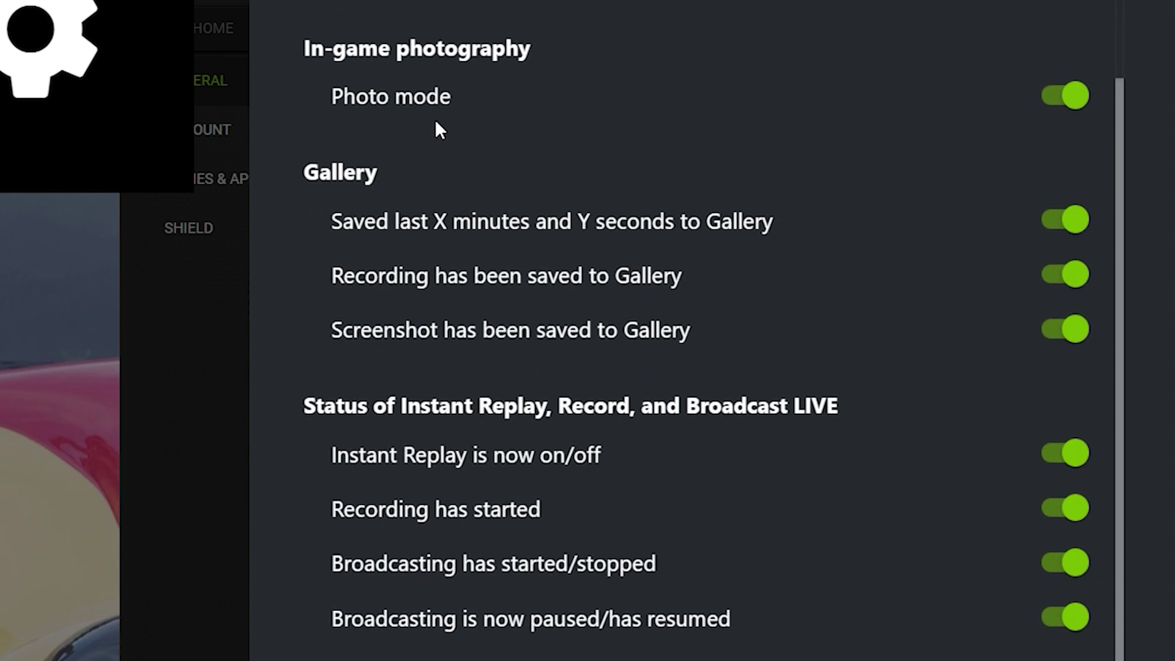
scroll(459, 123, up, 2)
scroll(446, 153, down, 2)
scroll(439, 123, down, 2)
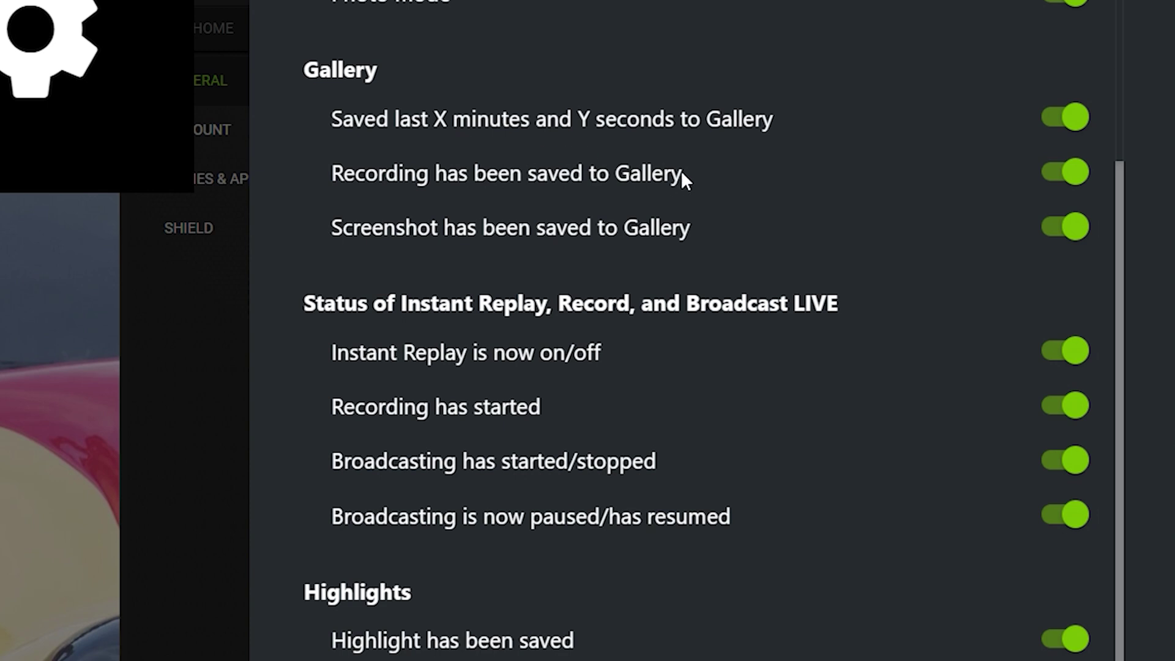
scroll(706, 186, down, 1)
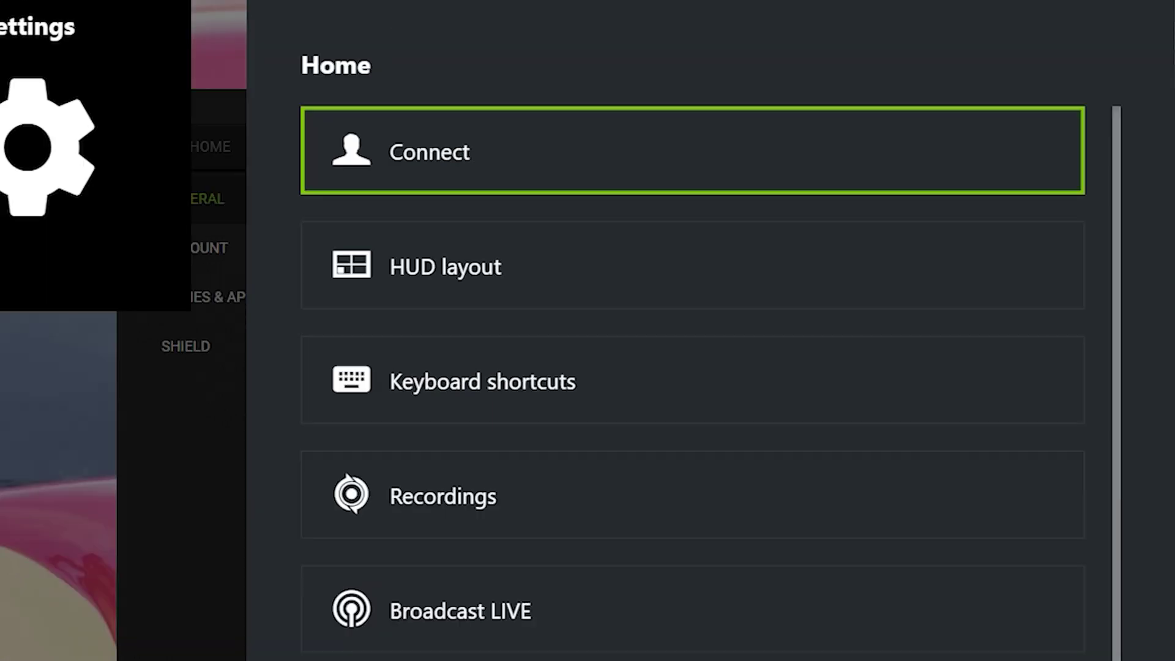
scroll(692, 380, down, 5)
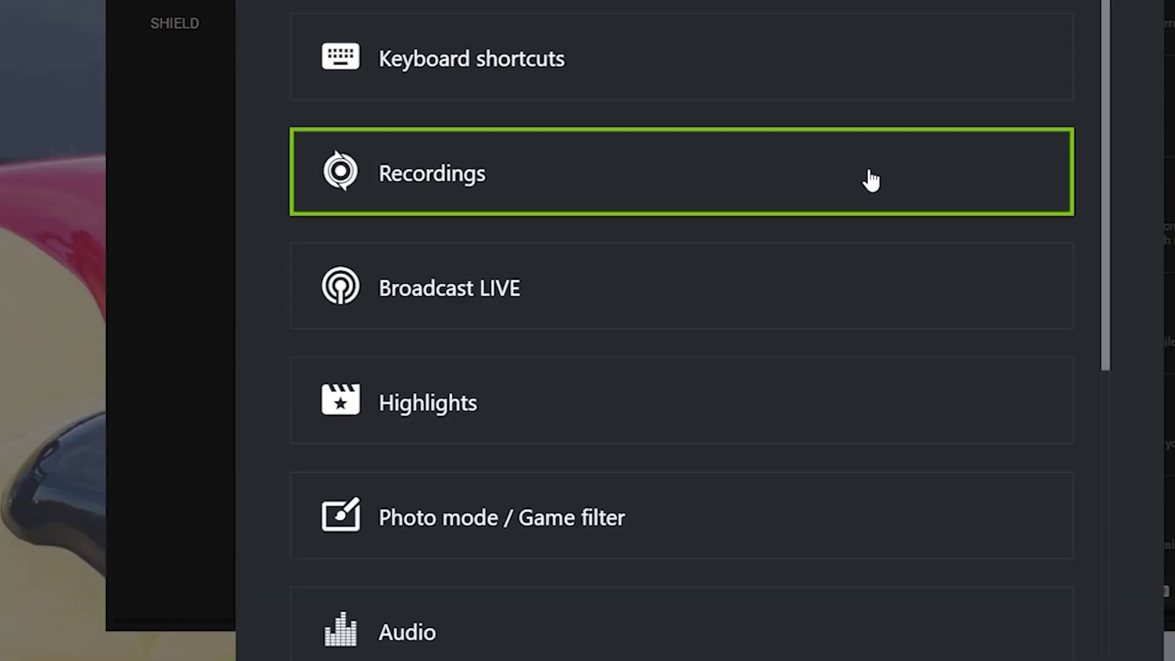
scroll(868, 178, down, 5)
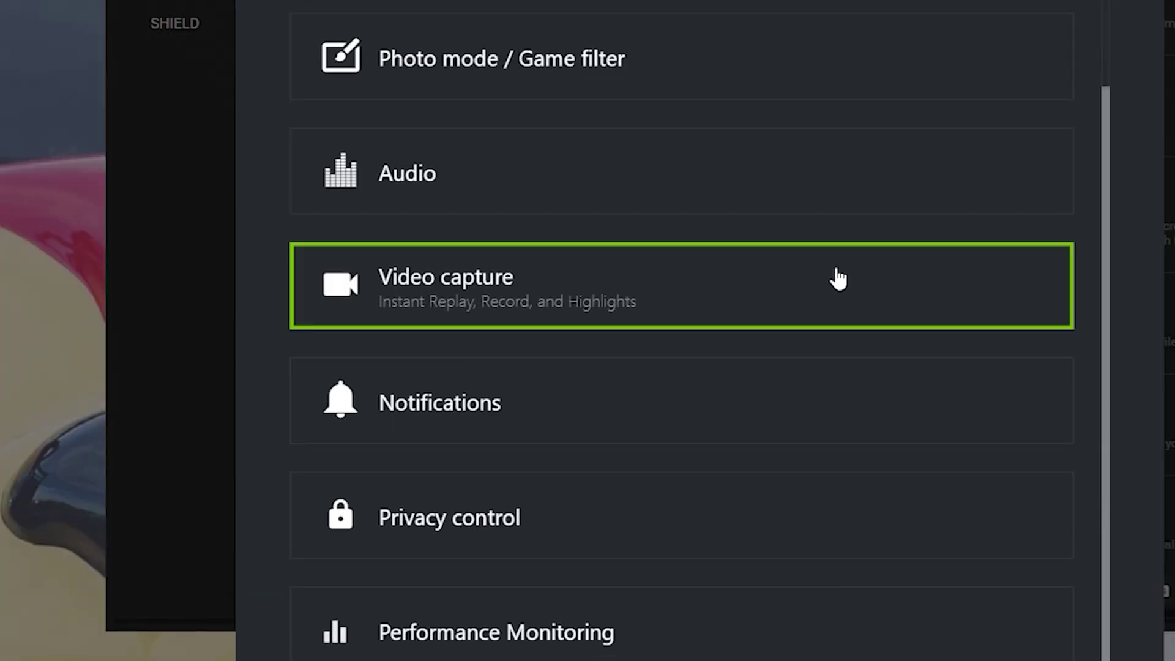
Step: Check the performance Log file settings saving to the Documents folder with no logging hotkey
click(647, 649)
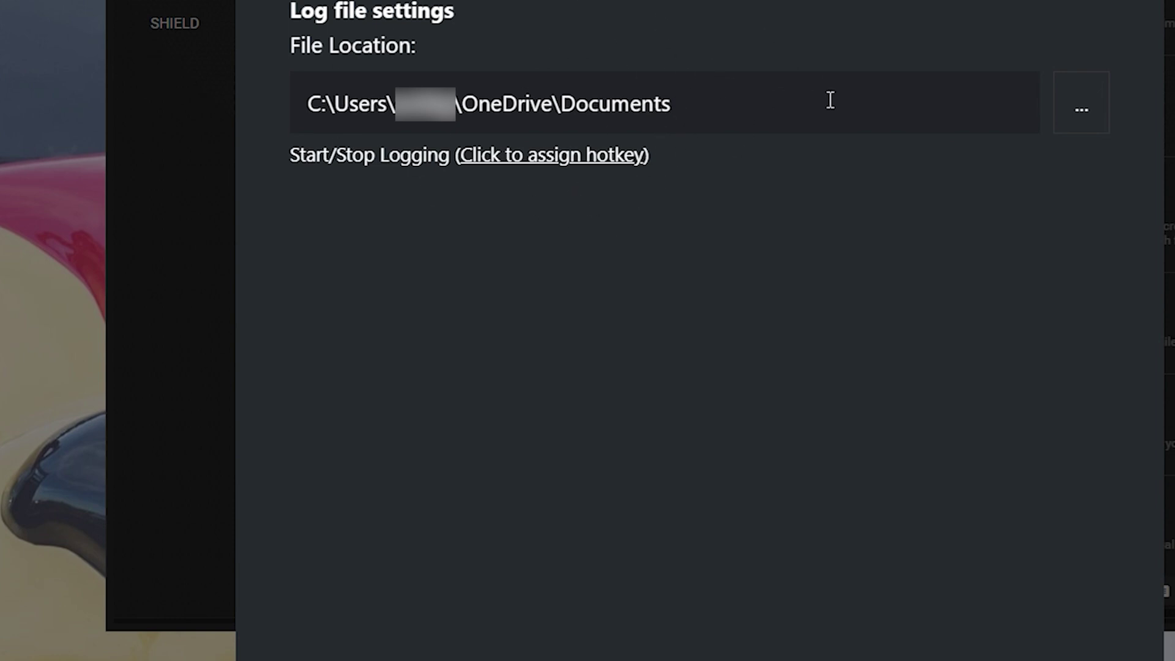
key(Escape)
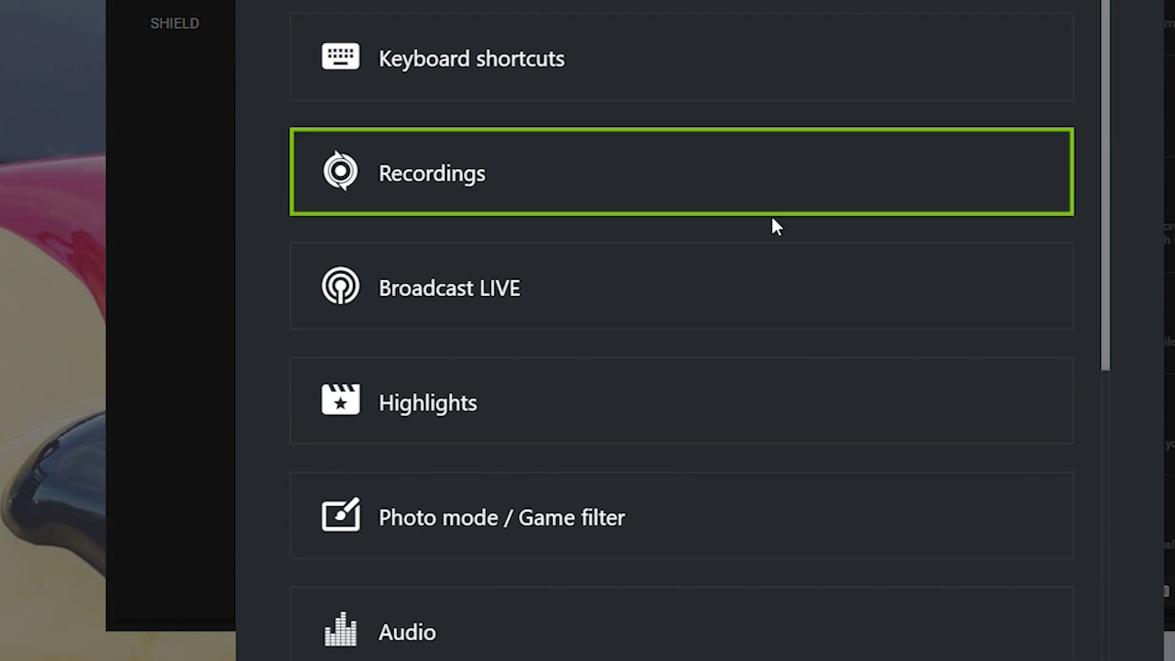
Step: Look through the Capture, Game filter, Record, Broadcast LIVE and Custom overlays keyboard shortcuts
click(816, 90)
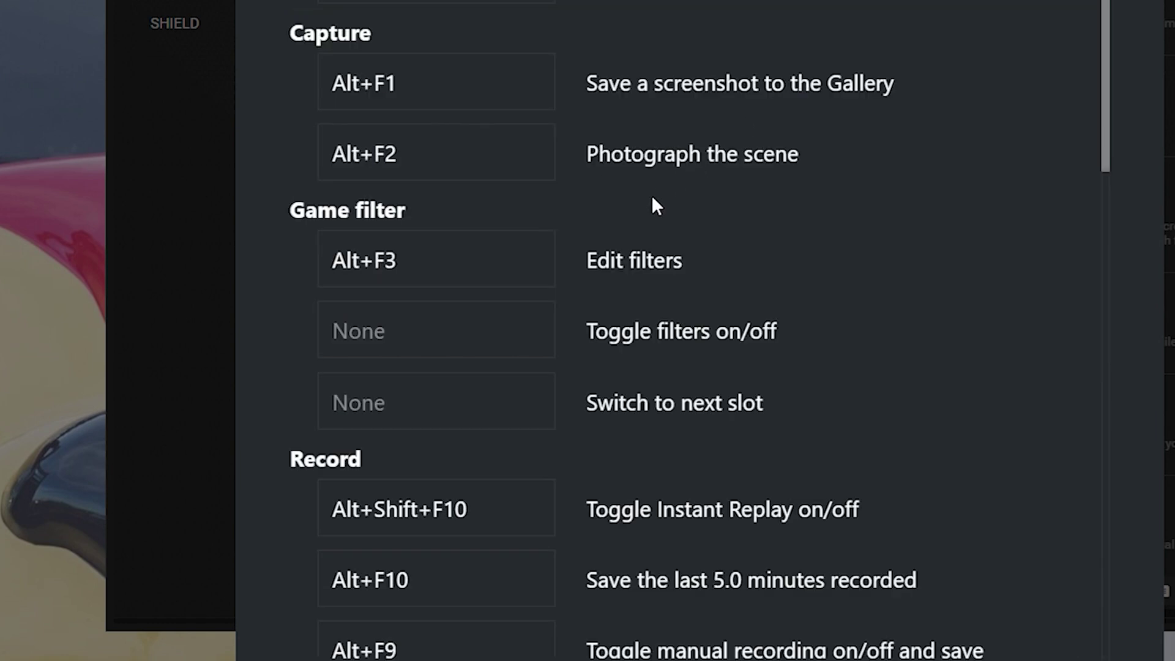
scroll(725, 151, down, 3)
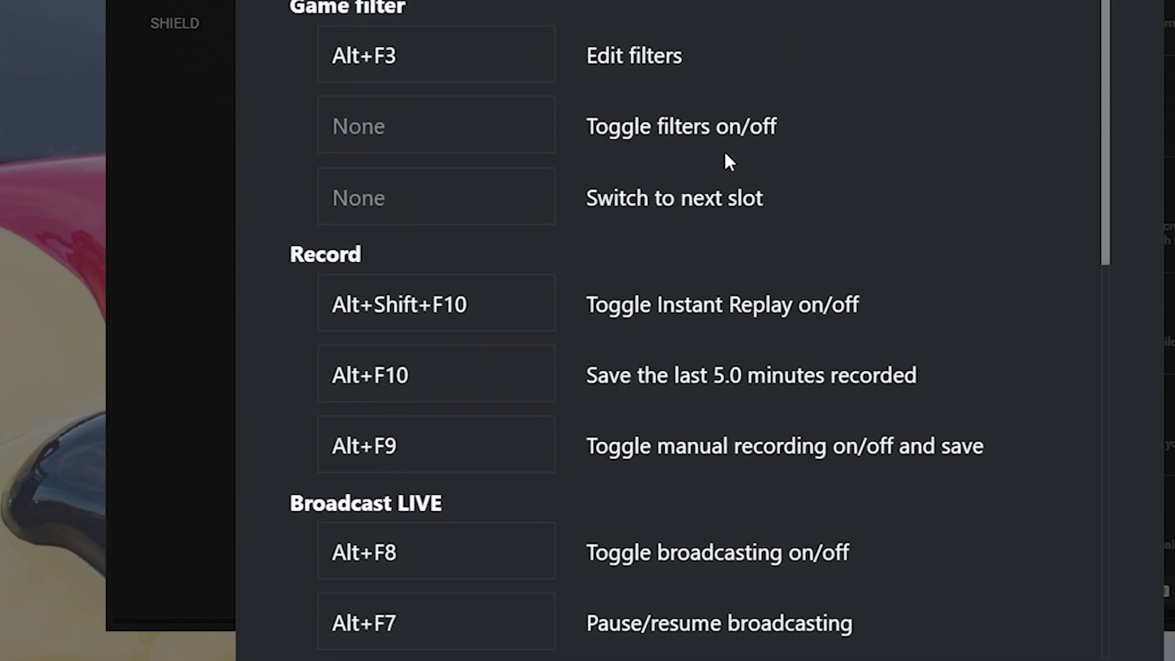
scroll(697, 154, down, 1)
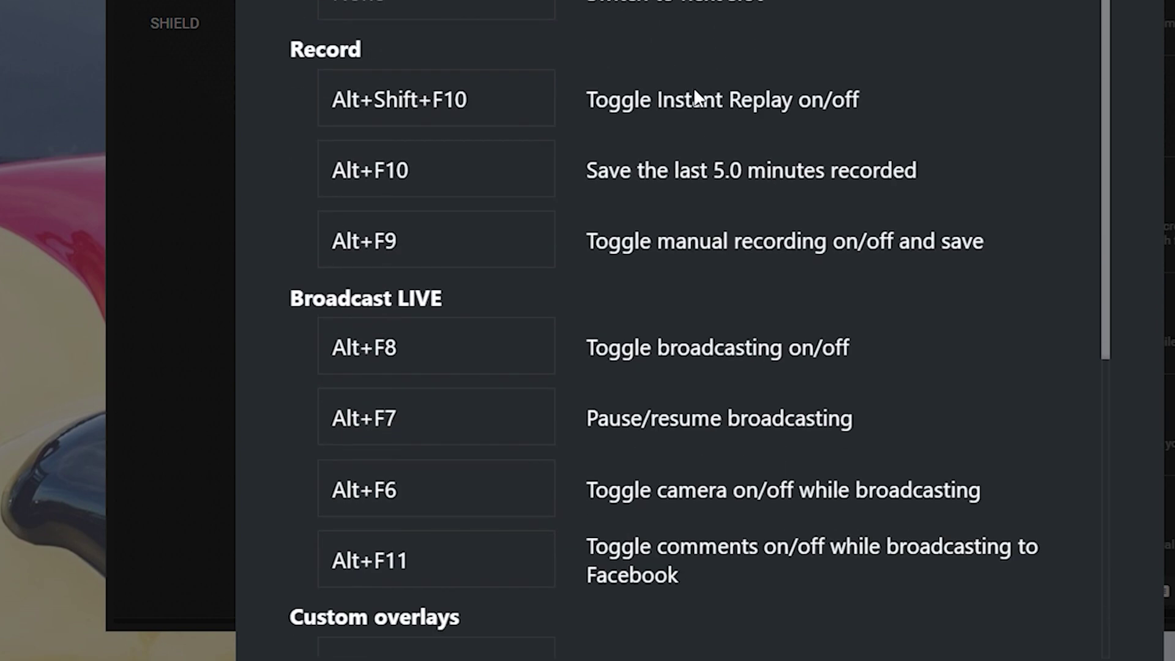
scroll(677, 191, up, 2)
scroll(680, 189, down, 1)
scroll(679, 191, up, 2)
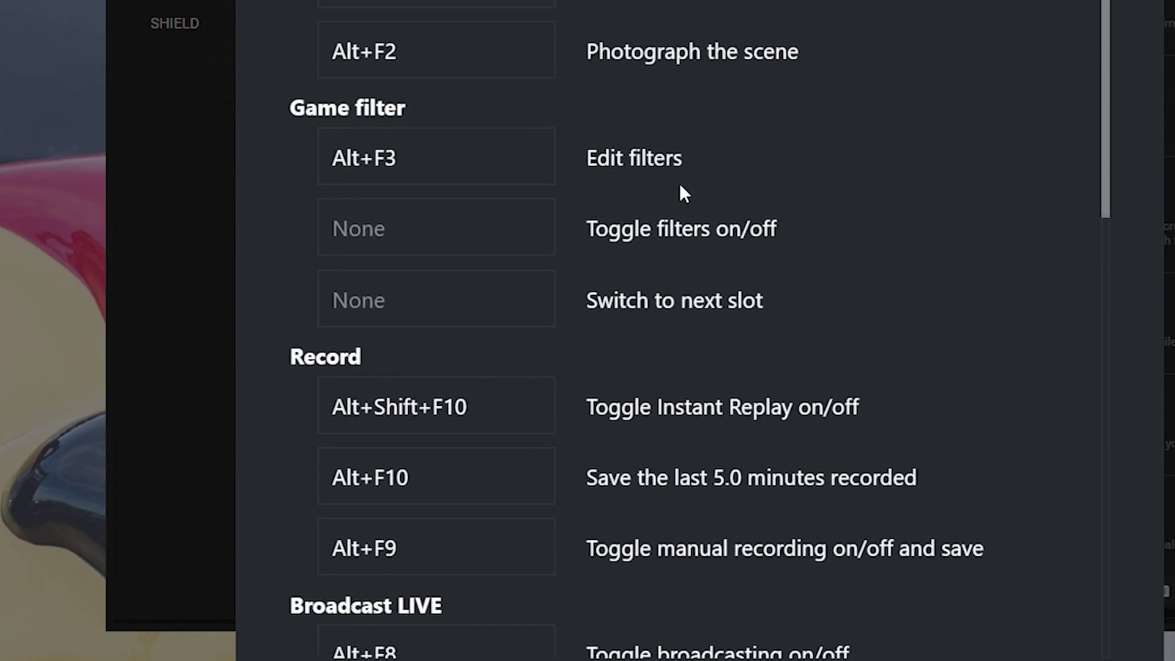
scroll(705, 141, down, 1)
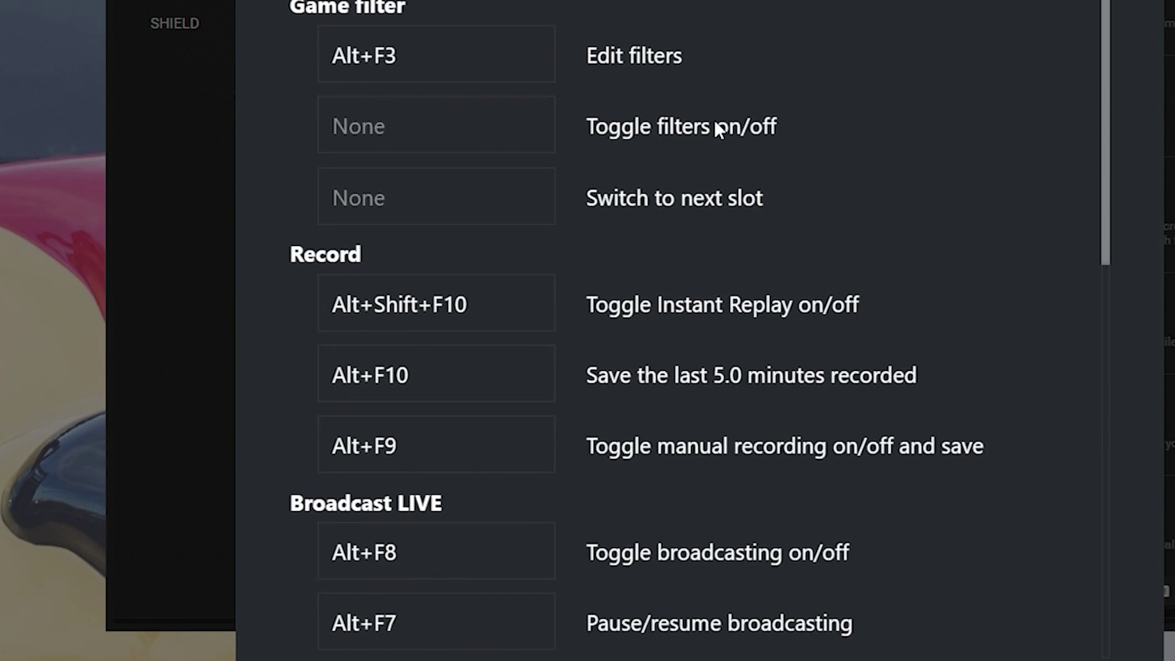
scroll(642, 195, down, 2)
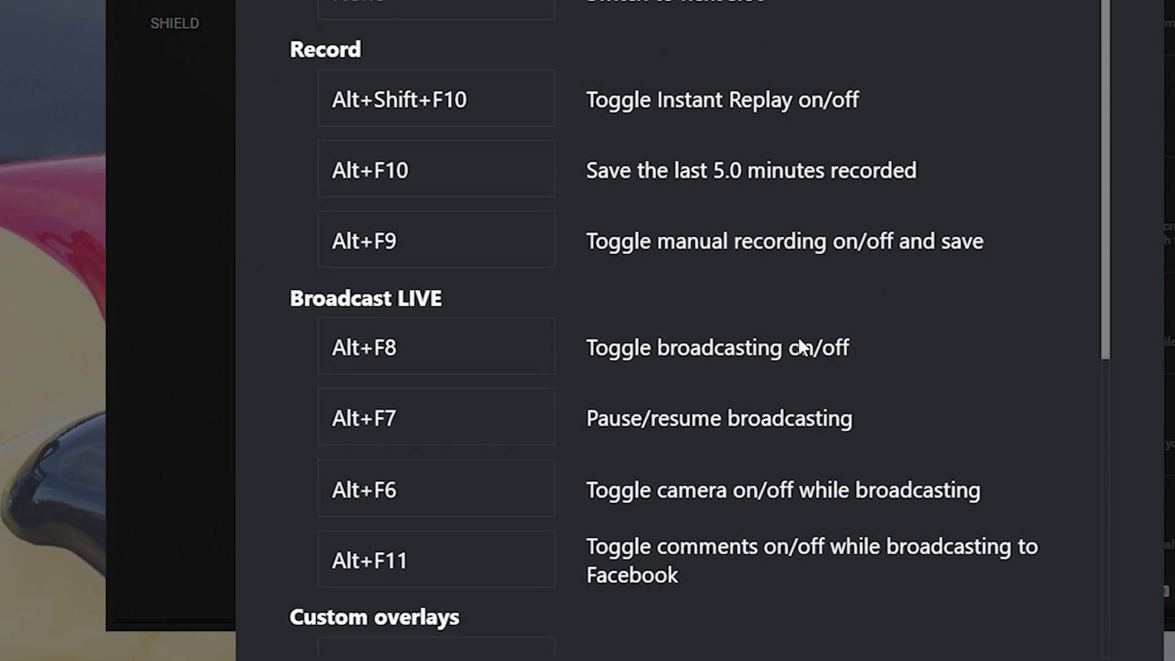
scroll(671, 204, down, 2)
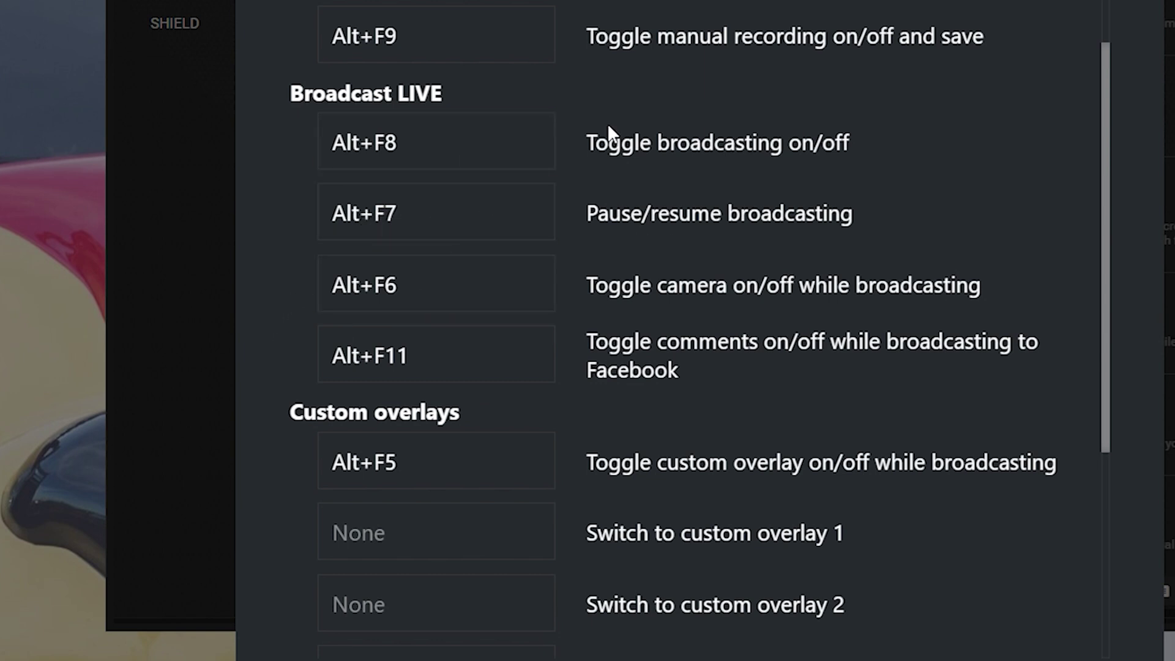
scroll(839, 190, up, 1)
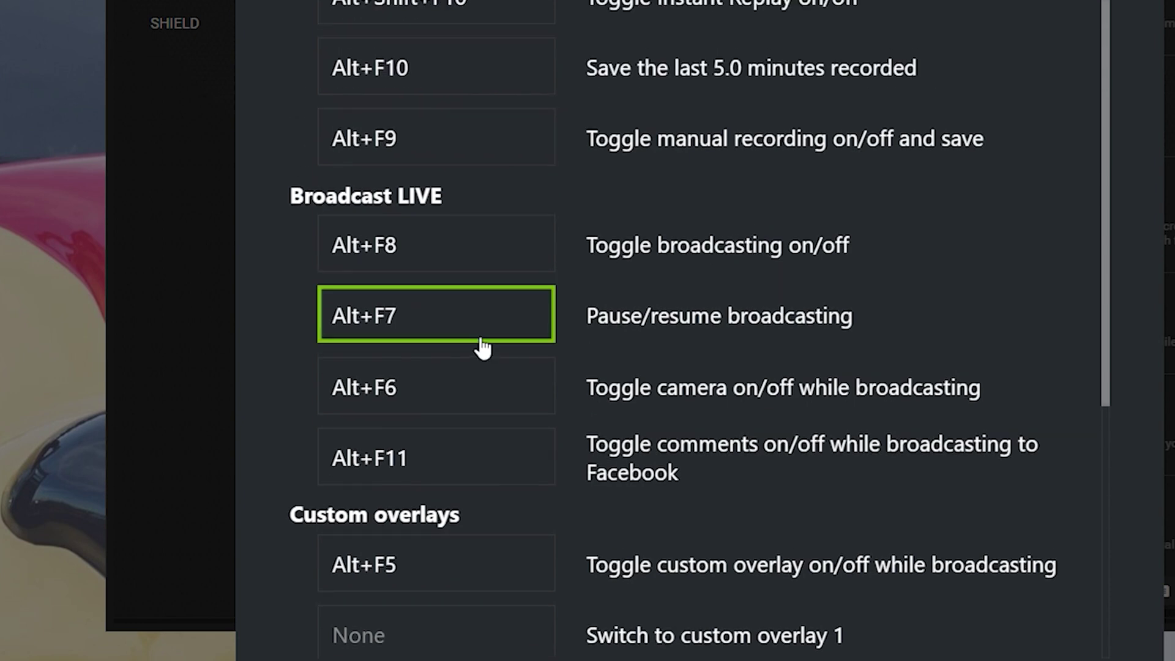
scroll(367, 12, up, 2)
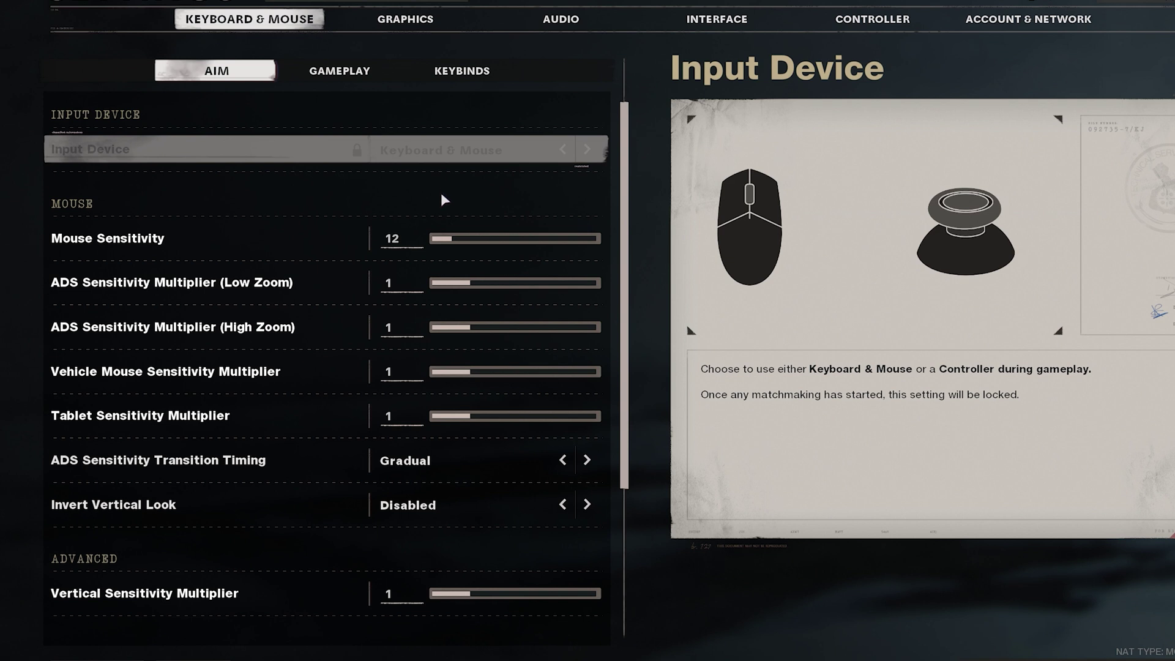
Step: Review the Keyboard & Mouse aim settings: mouse sensitivity 12, inverted look off
scroll(484, 352, down, 1)
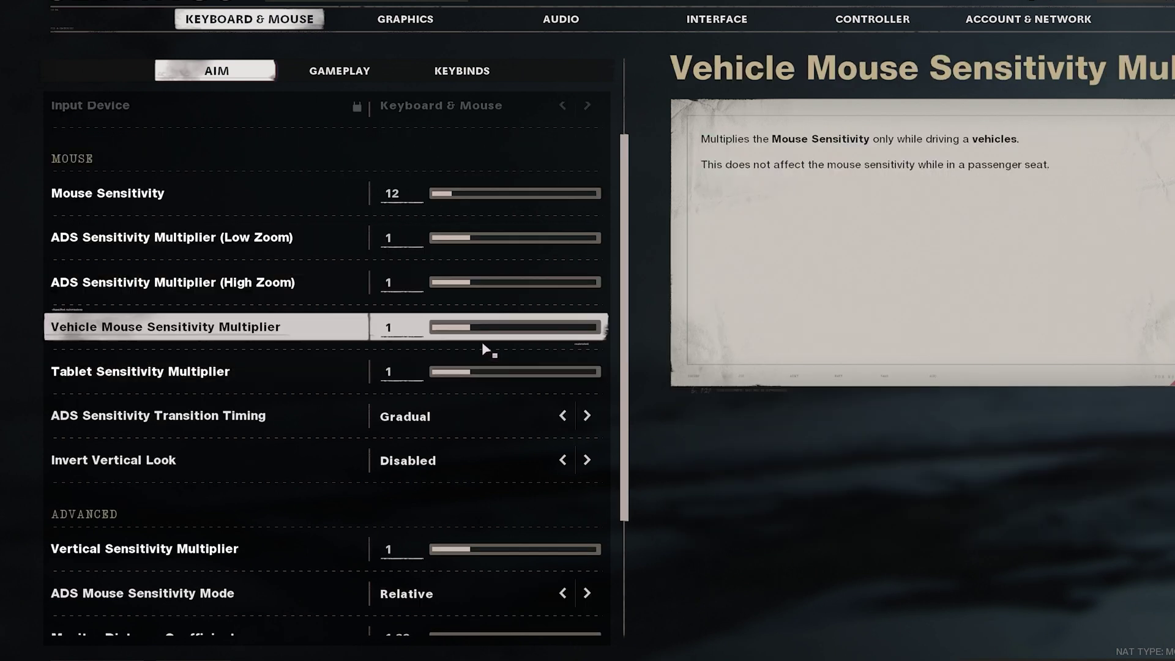
scroll(482, 345, down, 3)
scroll(453, 293, up, 4)
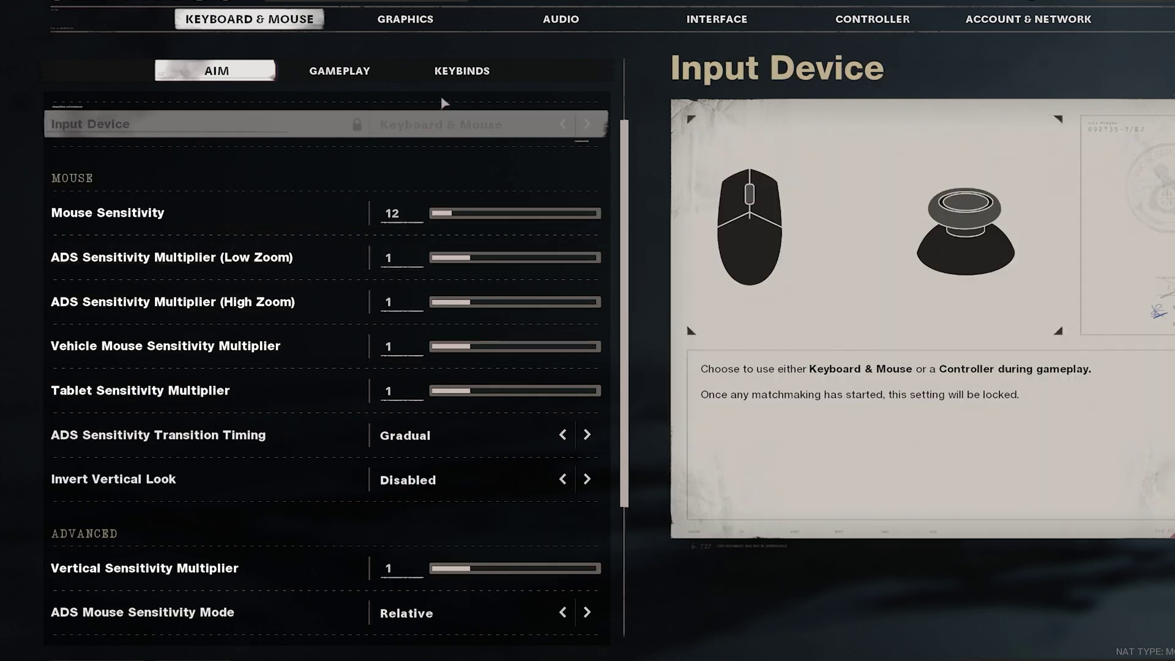
Step: In Audio's Voice Chat section, set Microphone Activation Mode to Push to Talk
click(540, 24)
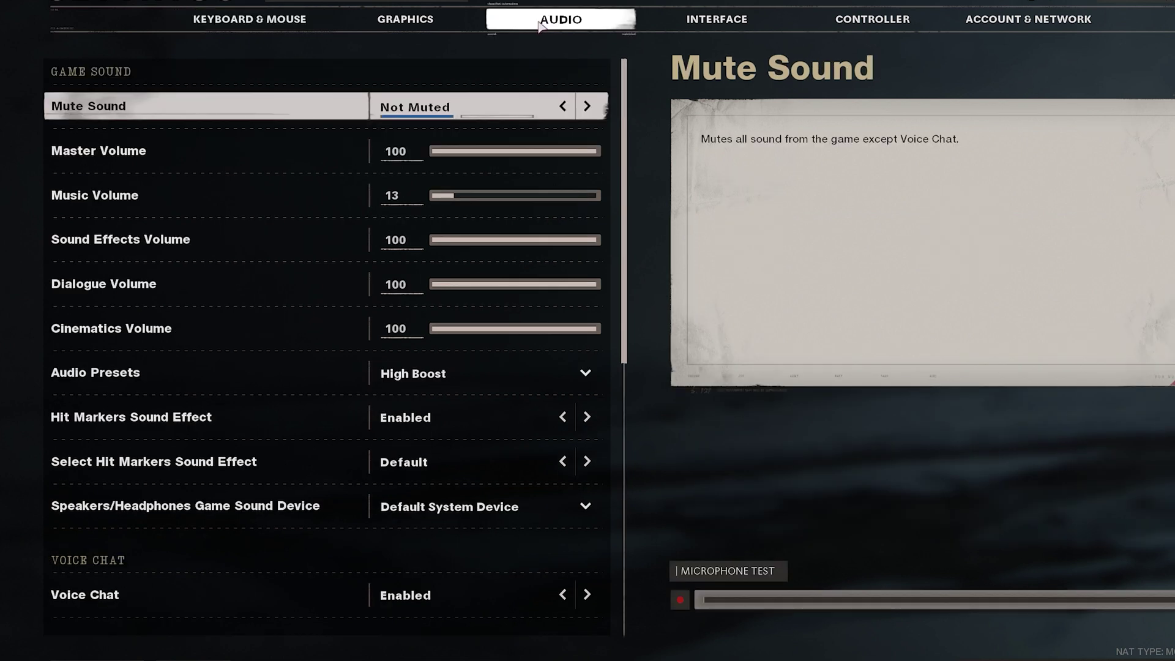
scroll(537, 528, down, 6)
click(562, 550)
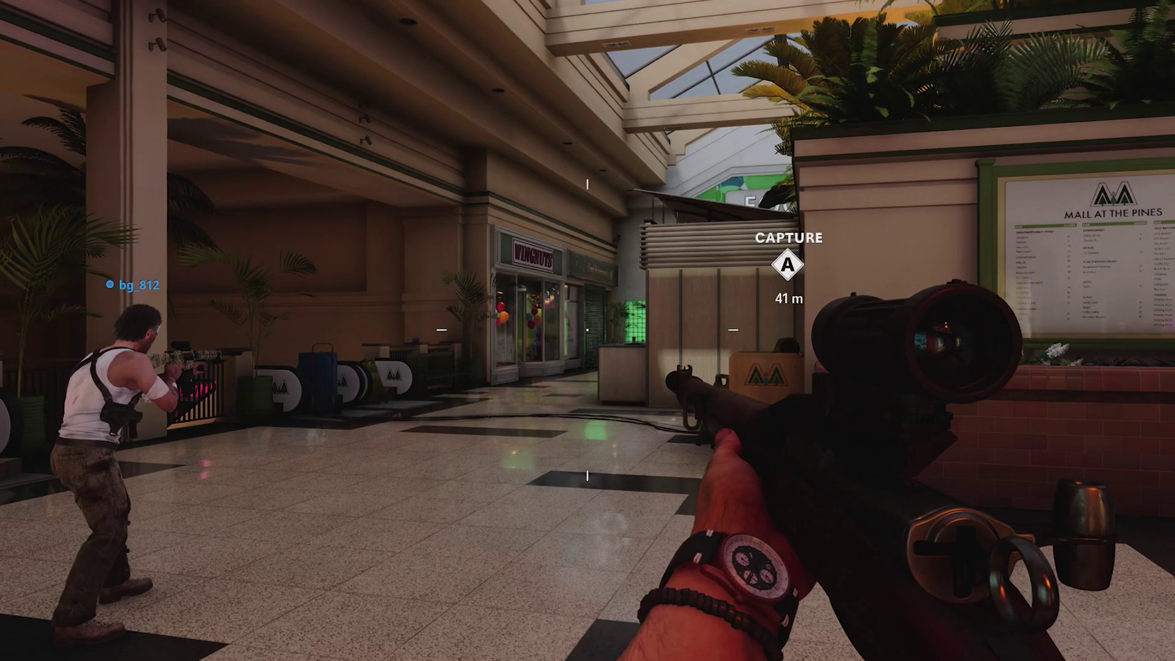
Step: Sprint forward through the mall toward the Food Court capture point
key(w)
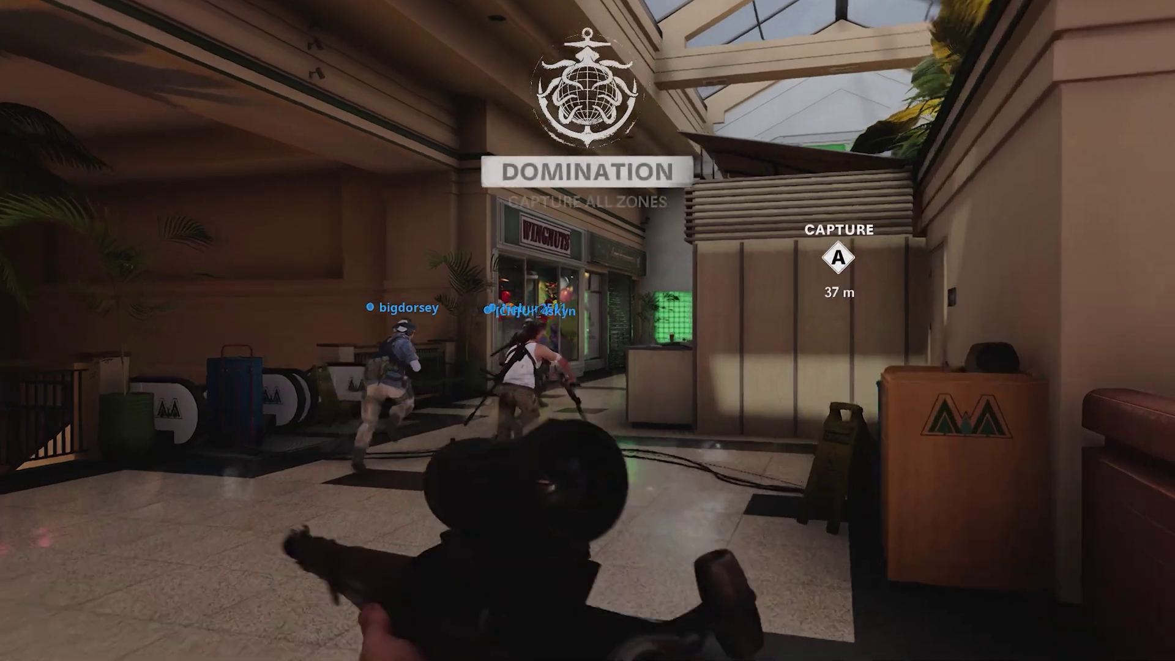
key(w)
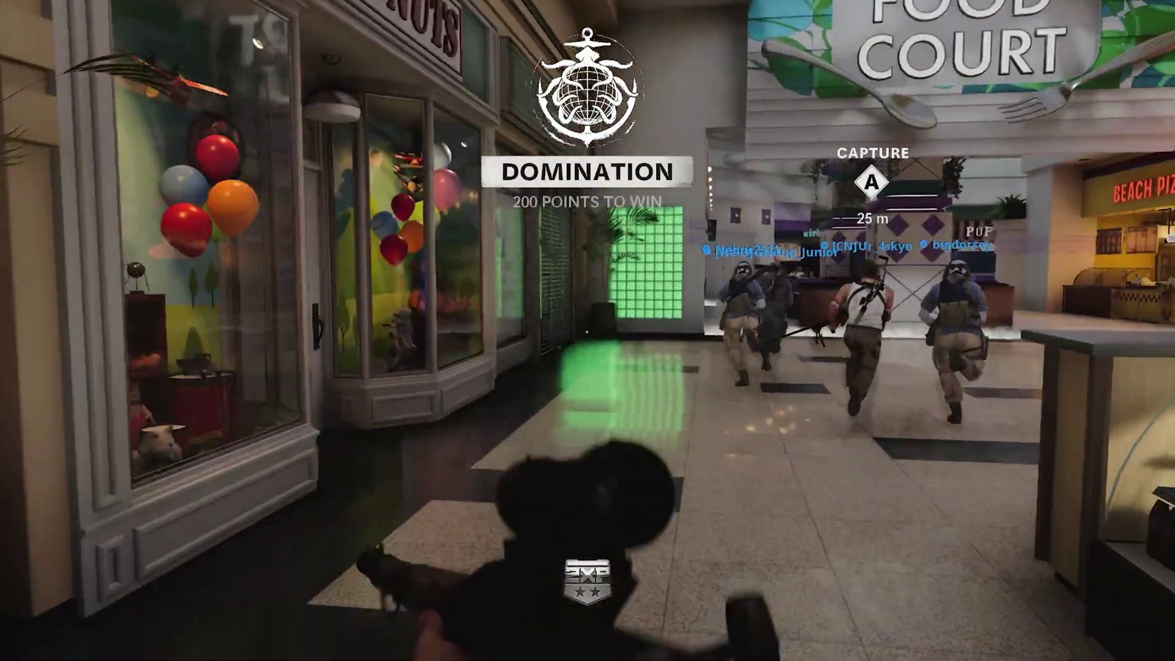